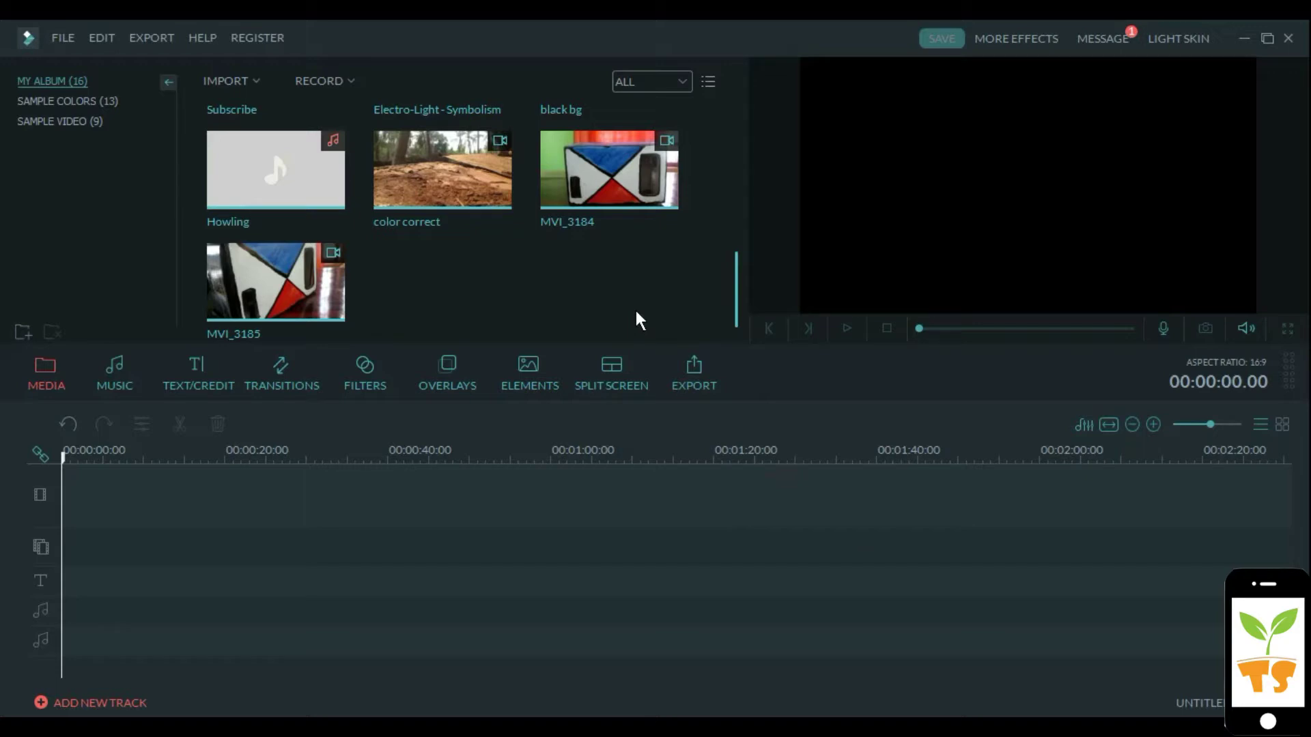
Place MVI_3184 followed by MVI_3185 on the video track.
left_click(656, 173)
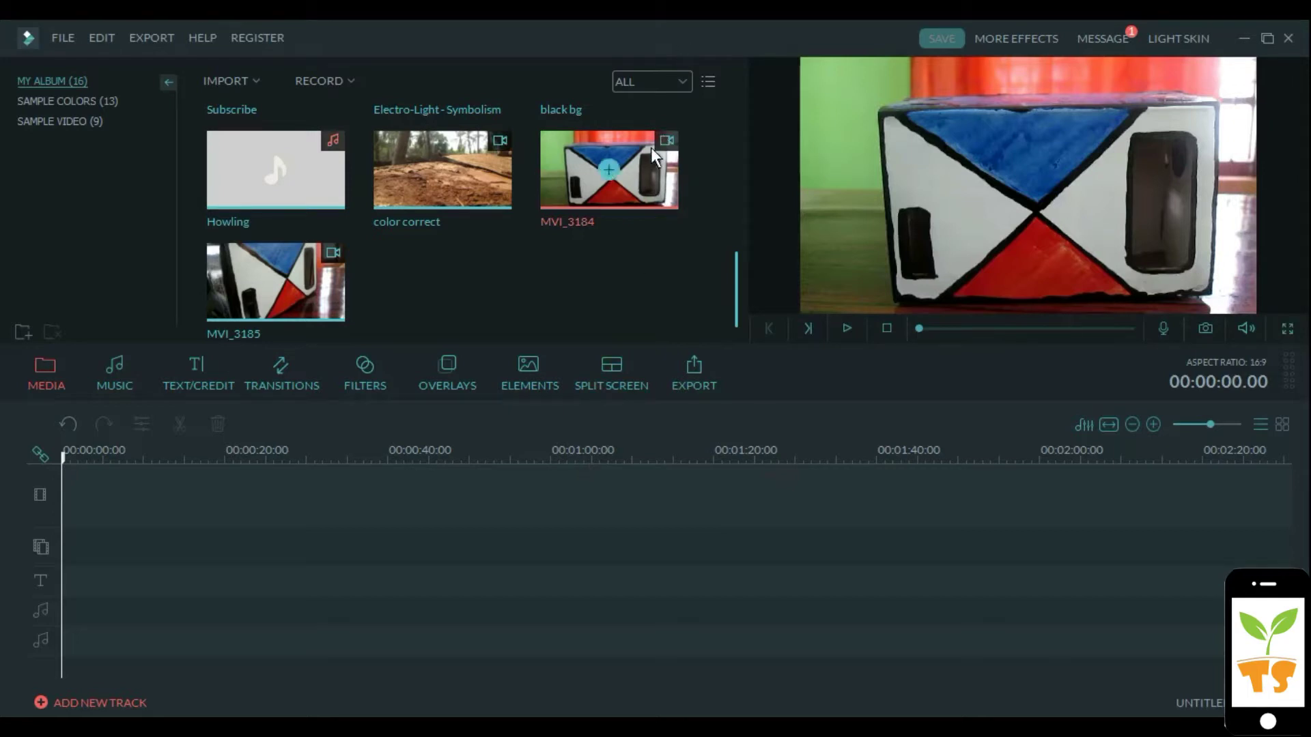
left_click_drag(534, 456, 527, 482)
left_click(299, 456)
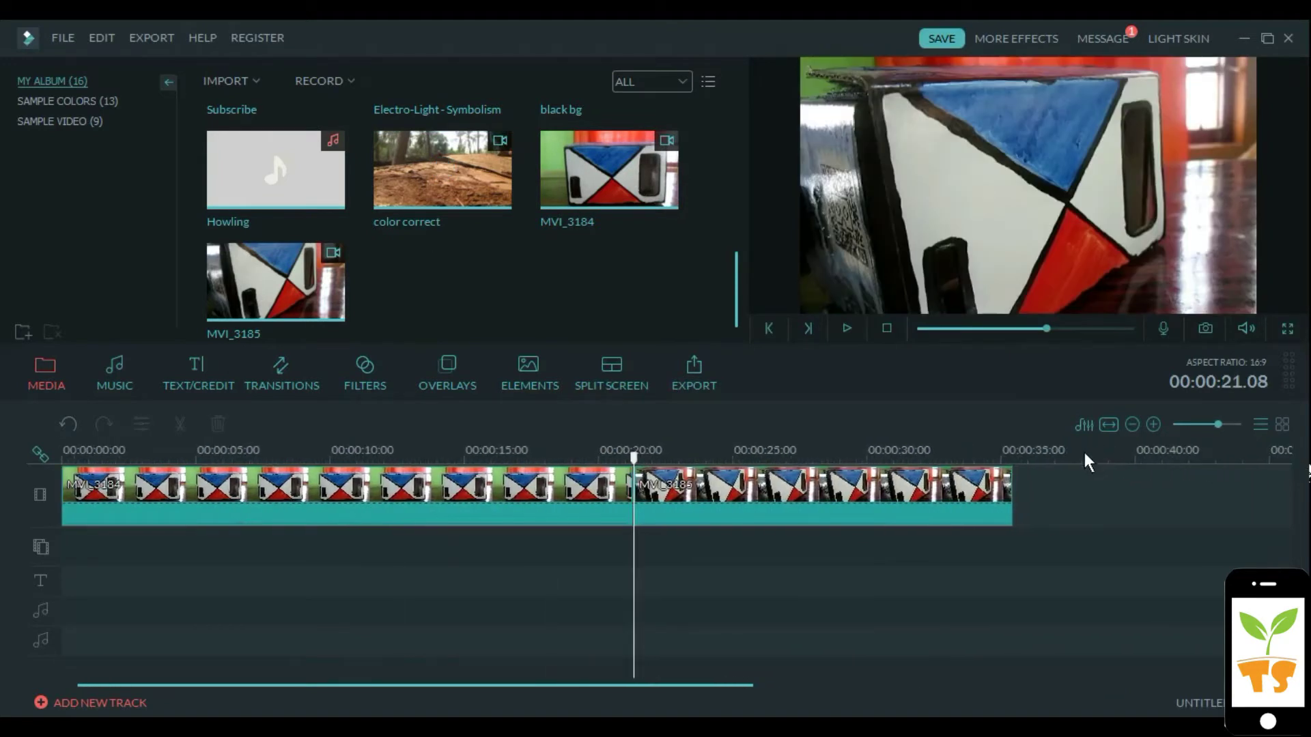
Play the sequence from the start, skipping ahead through about 7, 11, 13 and 16 seconds.
left_click(140, 448)
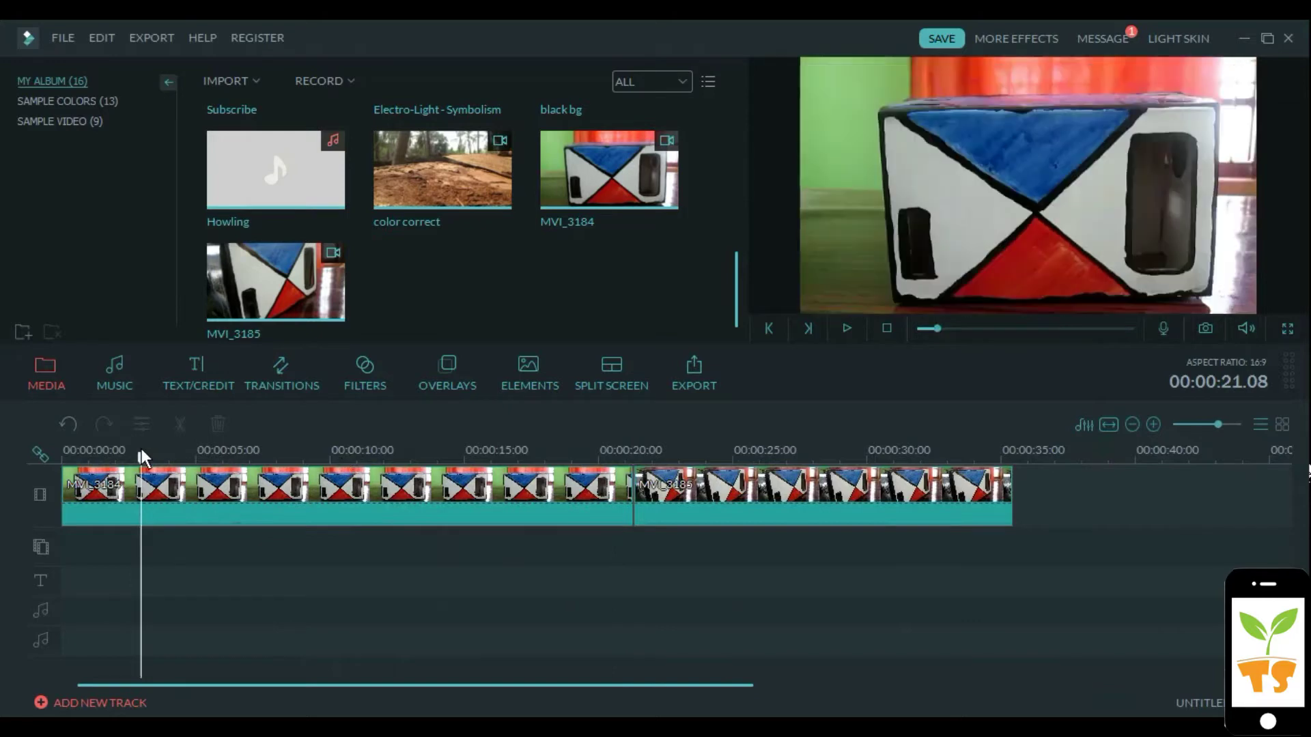
left_click(64, 454)
key("space")
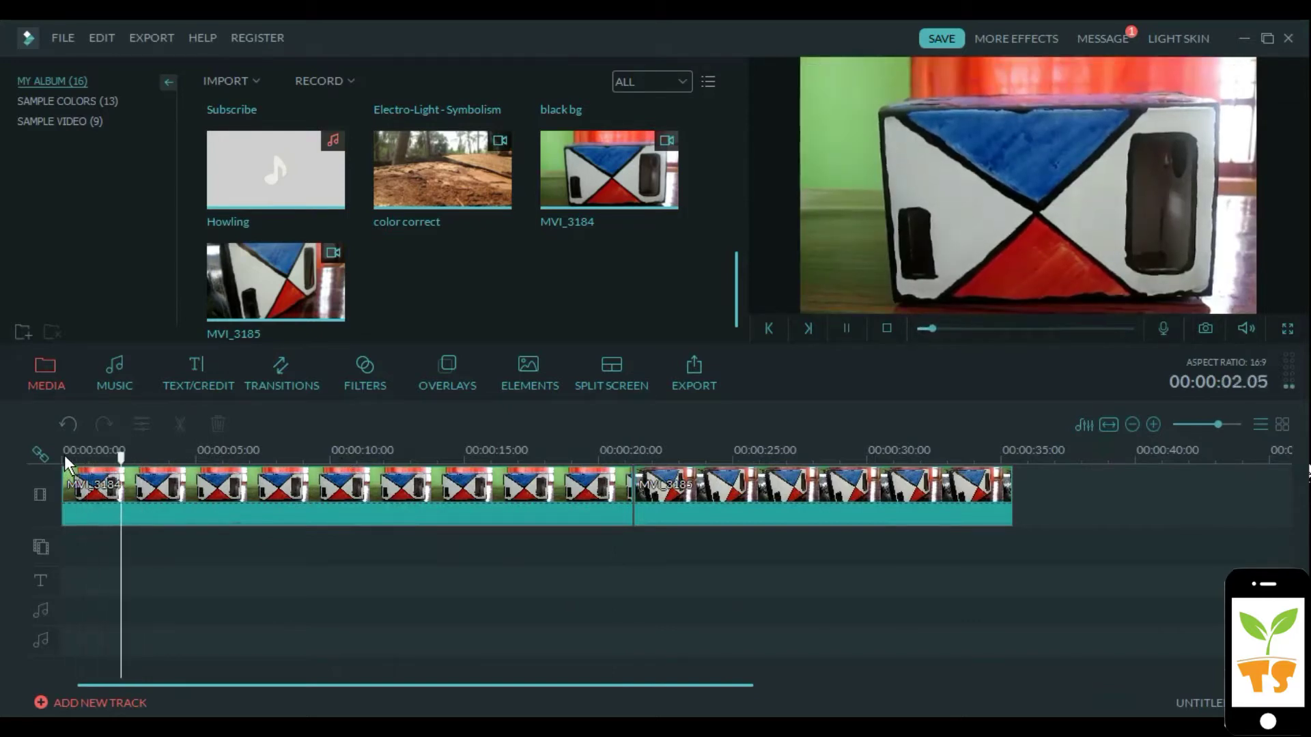
left_click(263, 454)
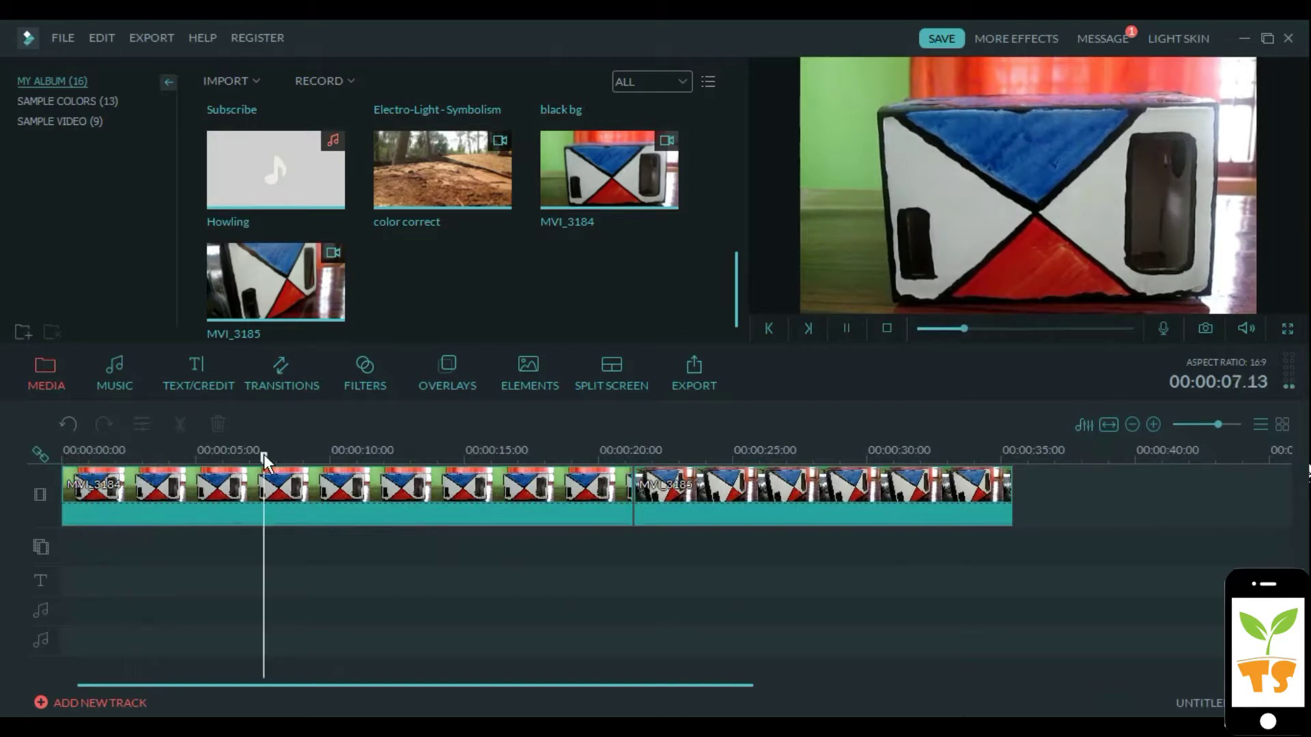
left_click(361, 453)
left_click(440, 455)
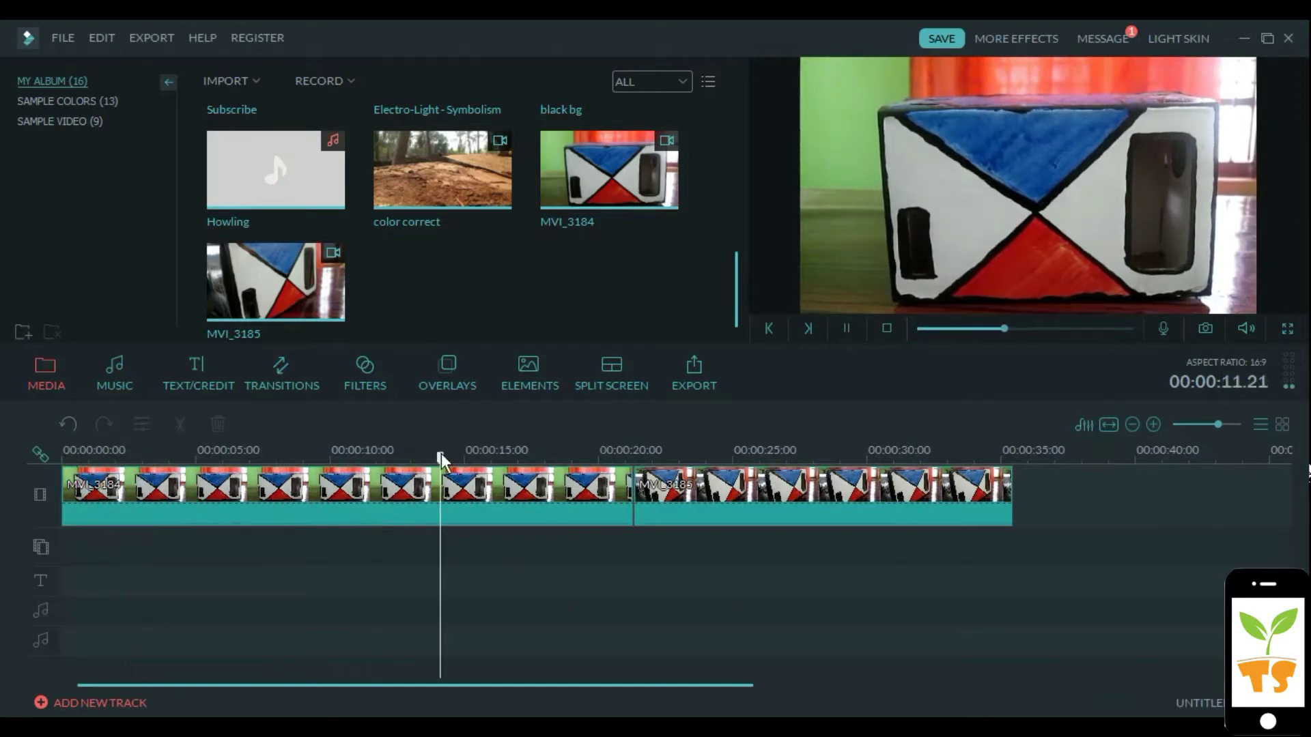
left_click(505, 455)
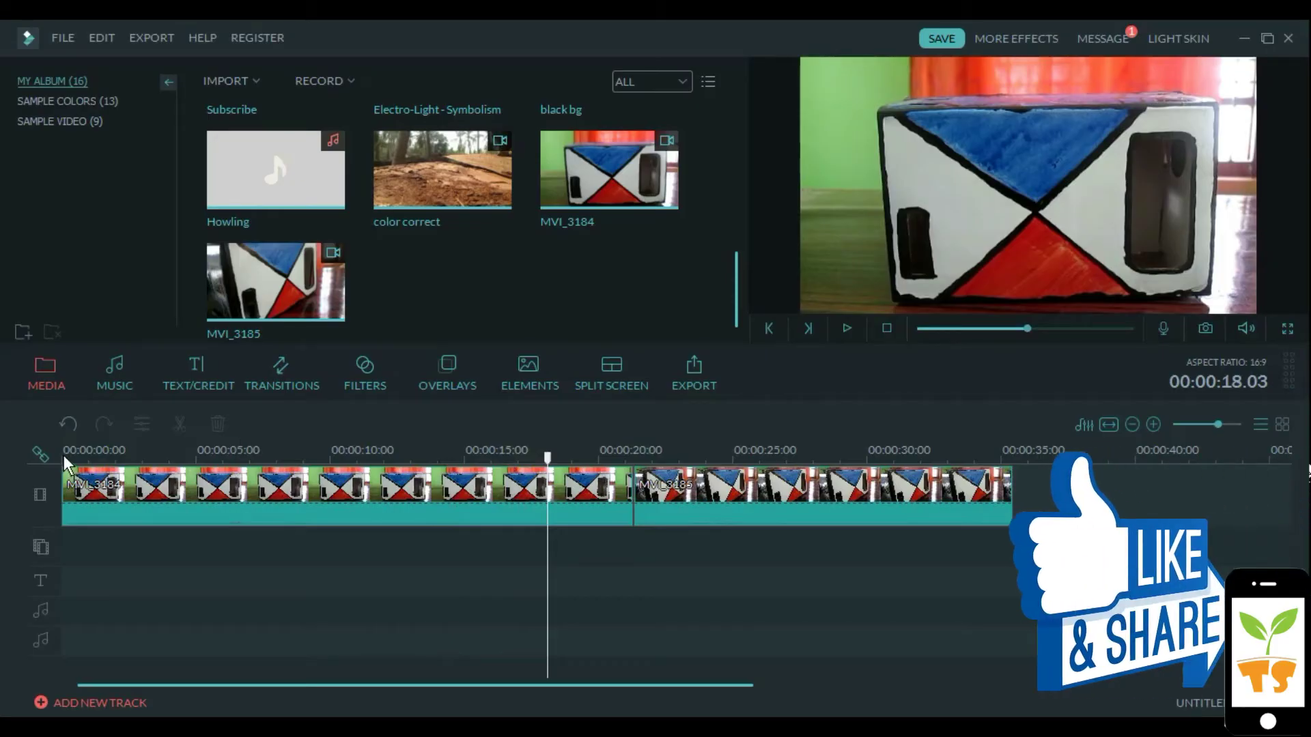
left_click(64, 456)
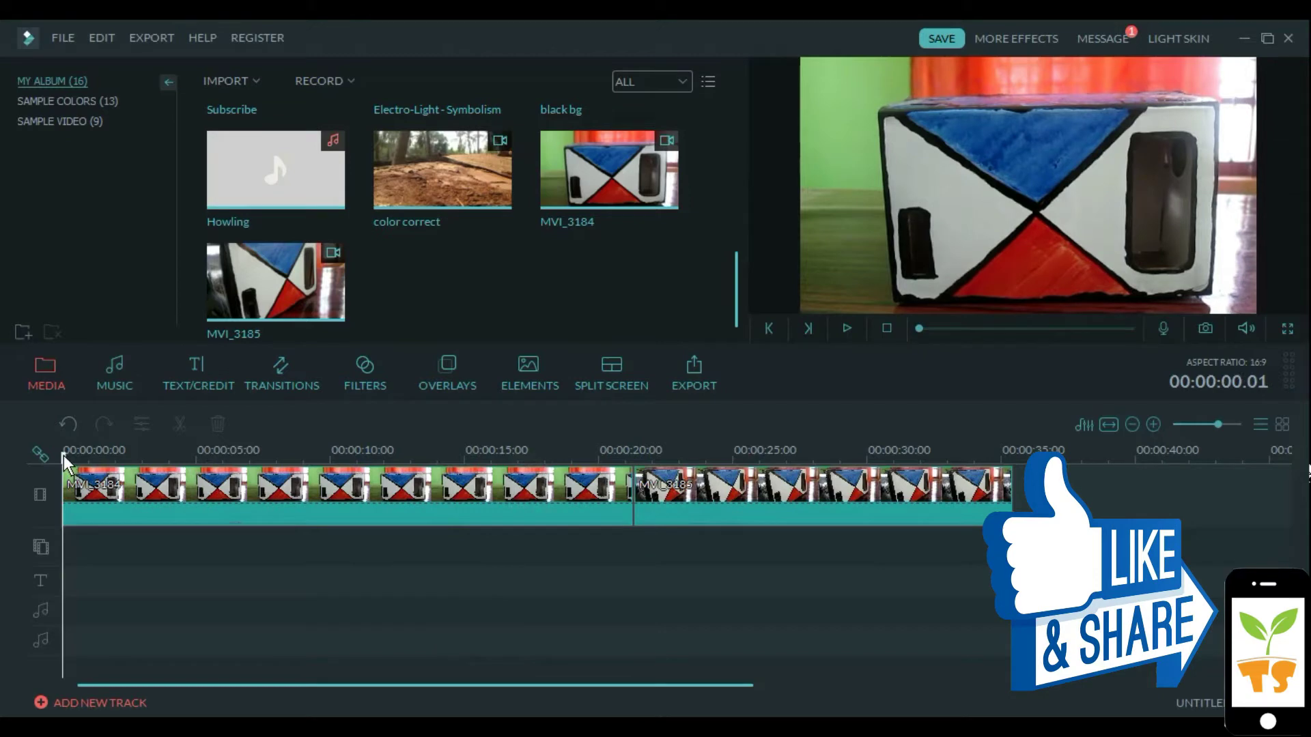
Open the Crop and Zoom window for MVI_3184 from its right-click menu.
left_click(132, 490)
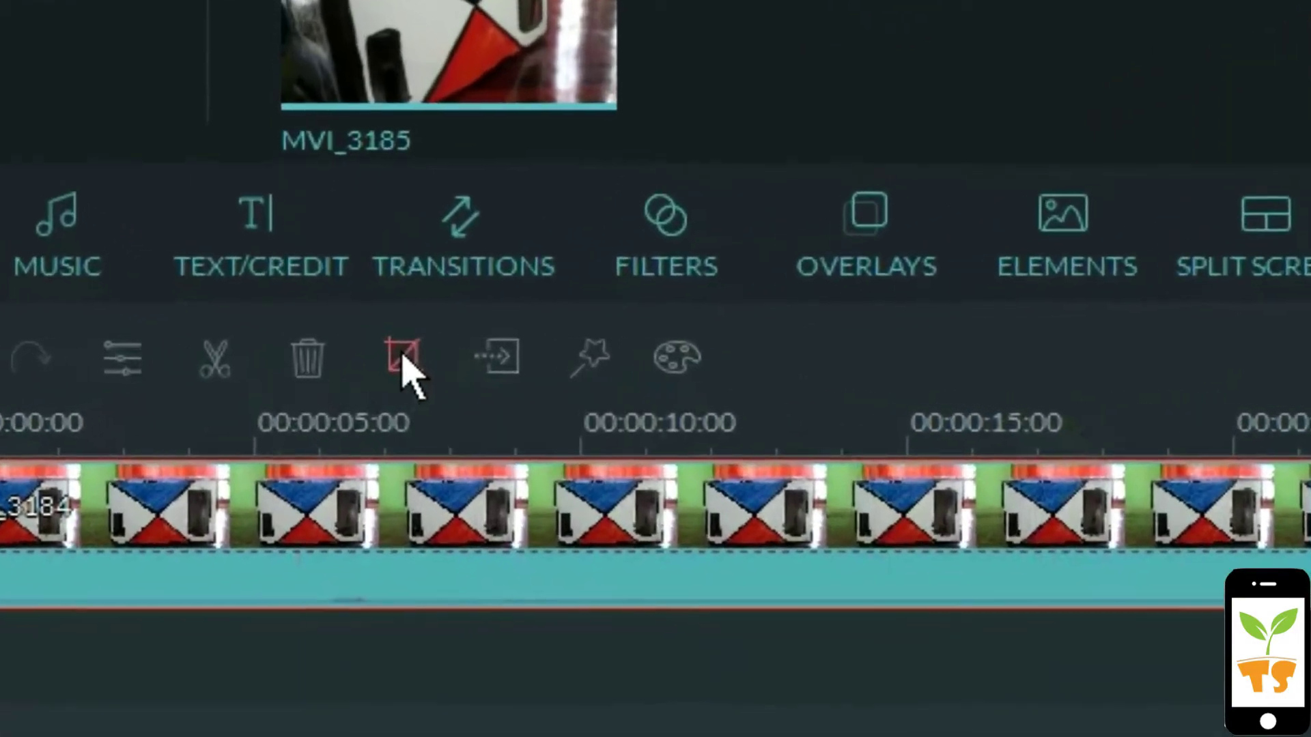
left_click(403, 354)
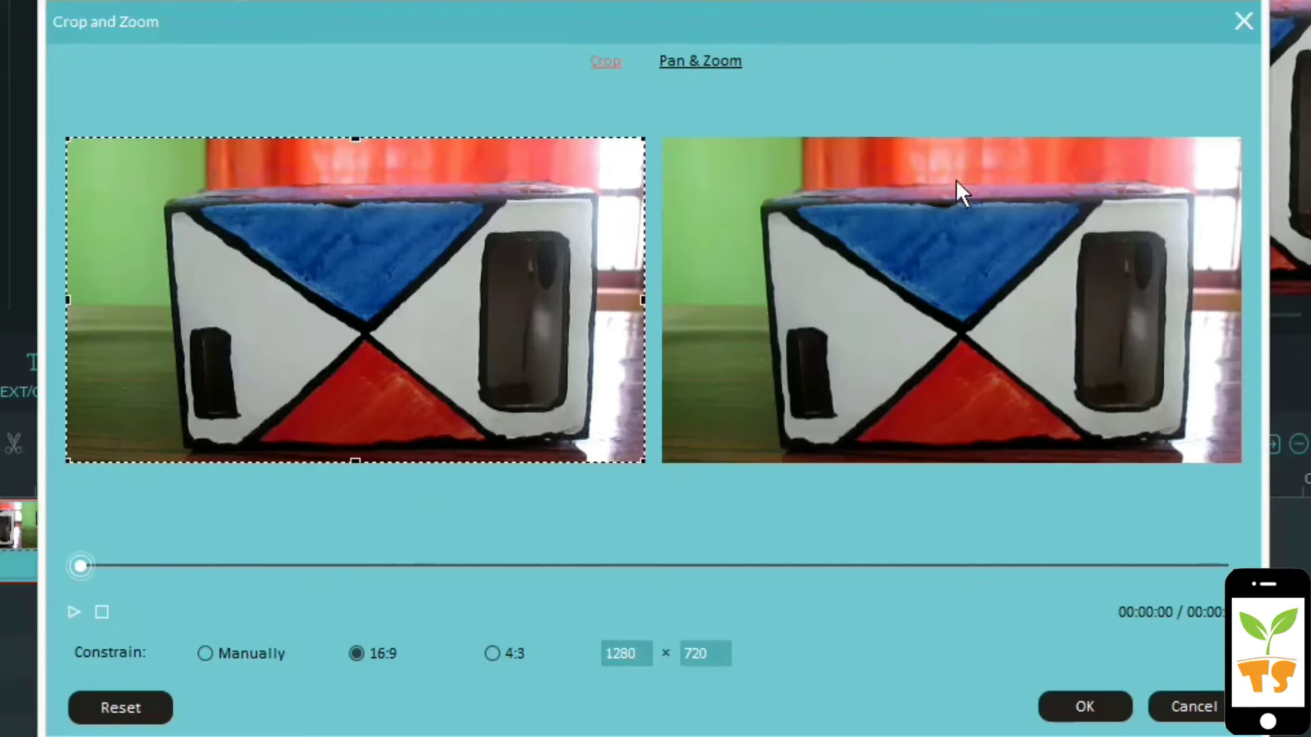
left_click(1247, 19)
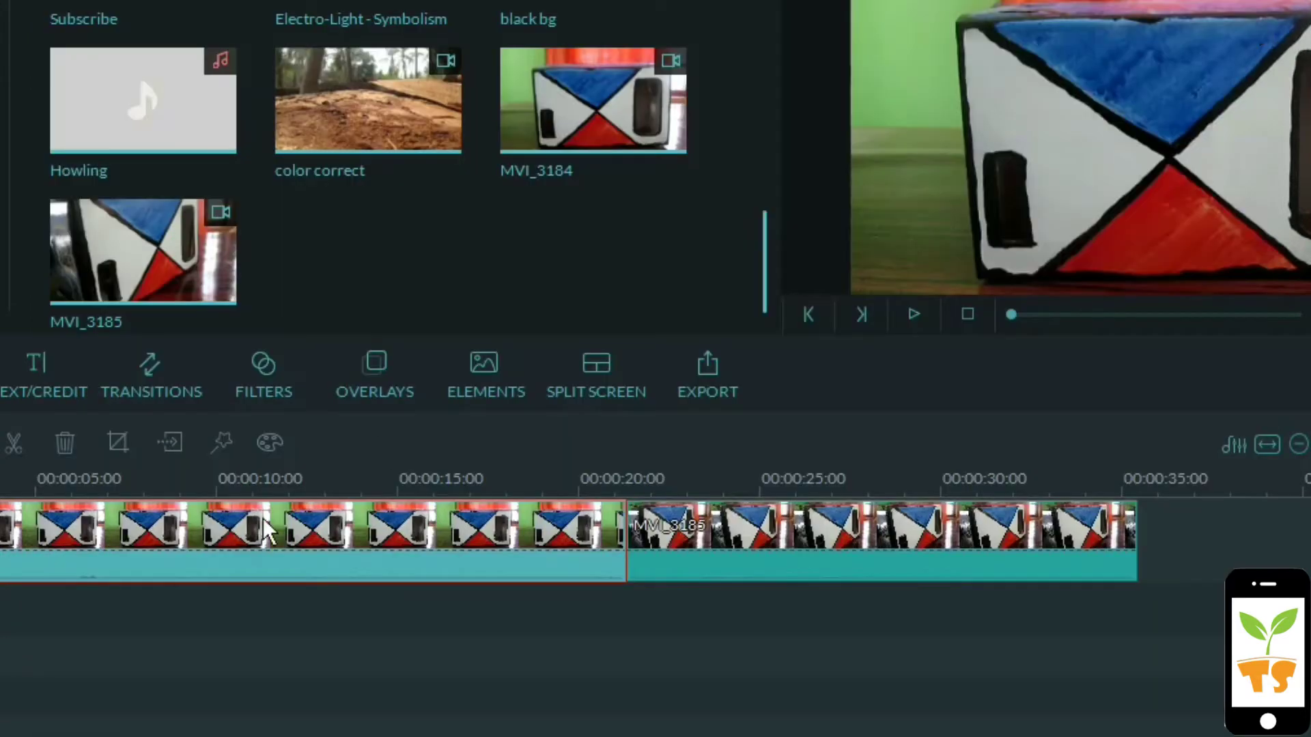
right_click(226, 544)
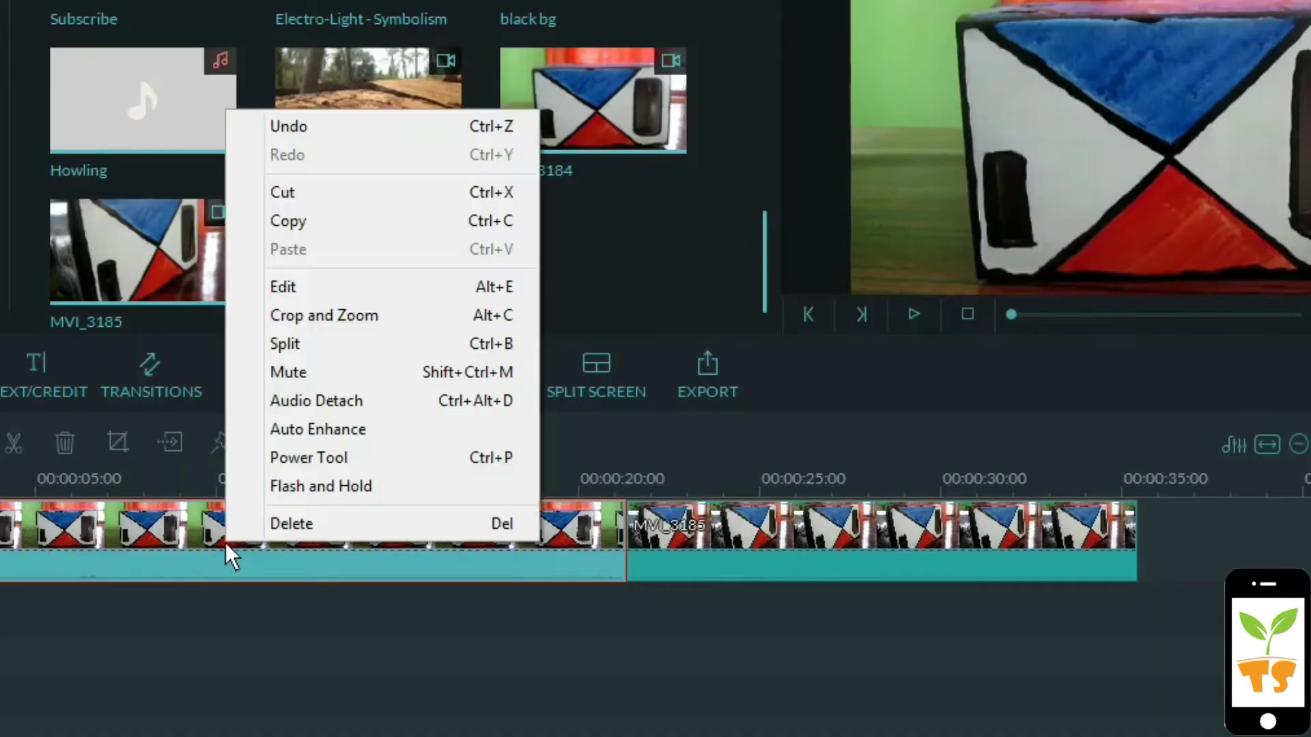
left_click(333, 313)
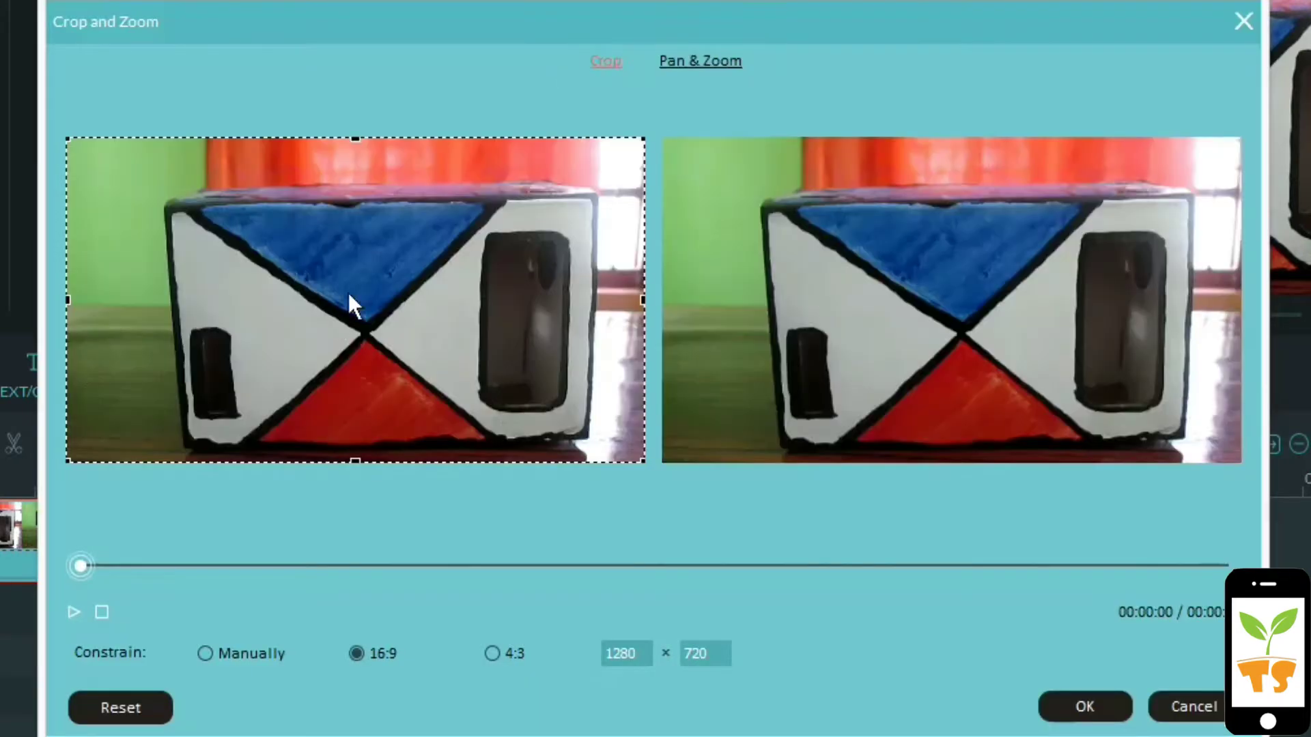
In Pan & Zoom, set the End frame to 963 × 542, moved toward the box's right side.
left_click(678, 61)
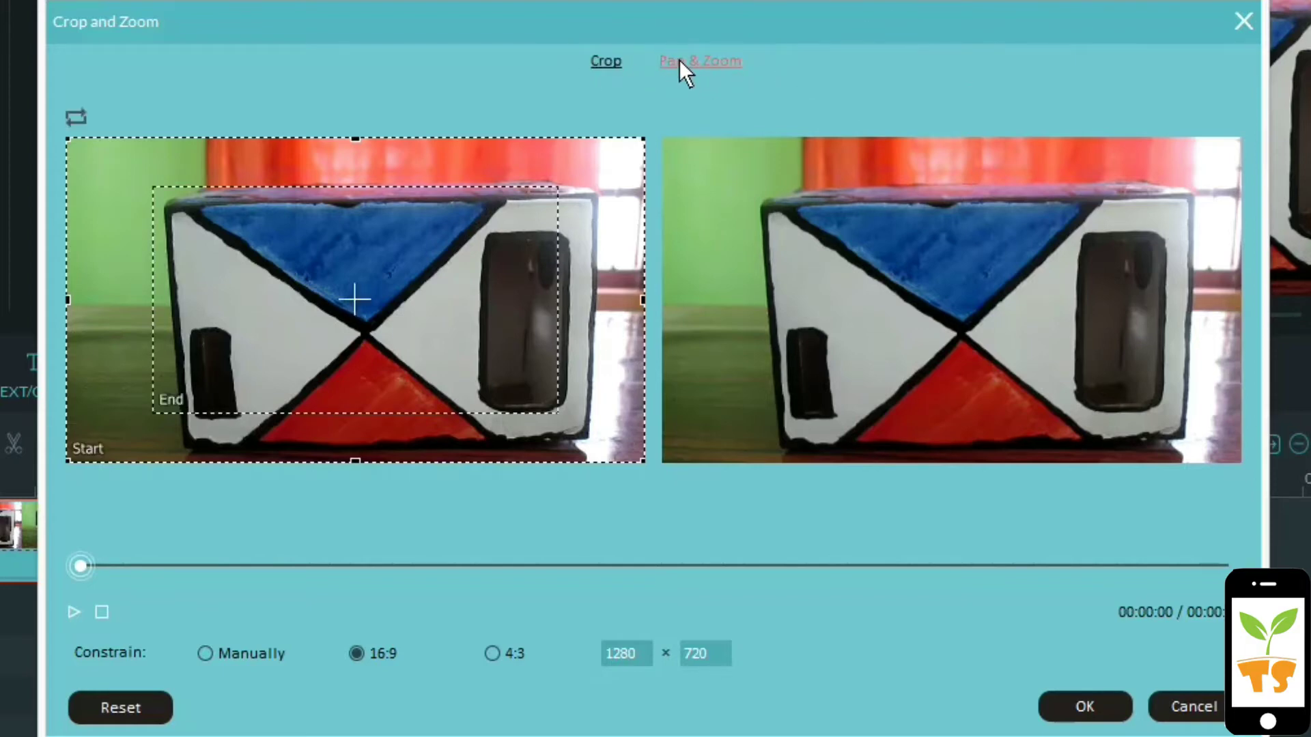
left_click(485, 249)
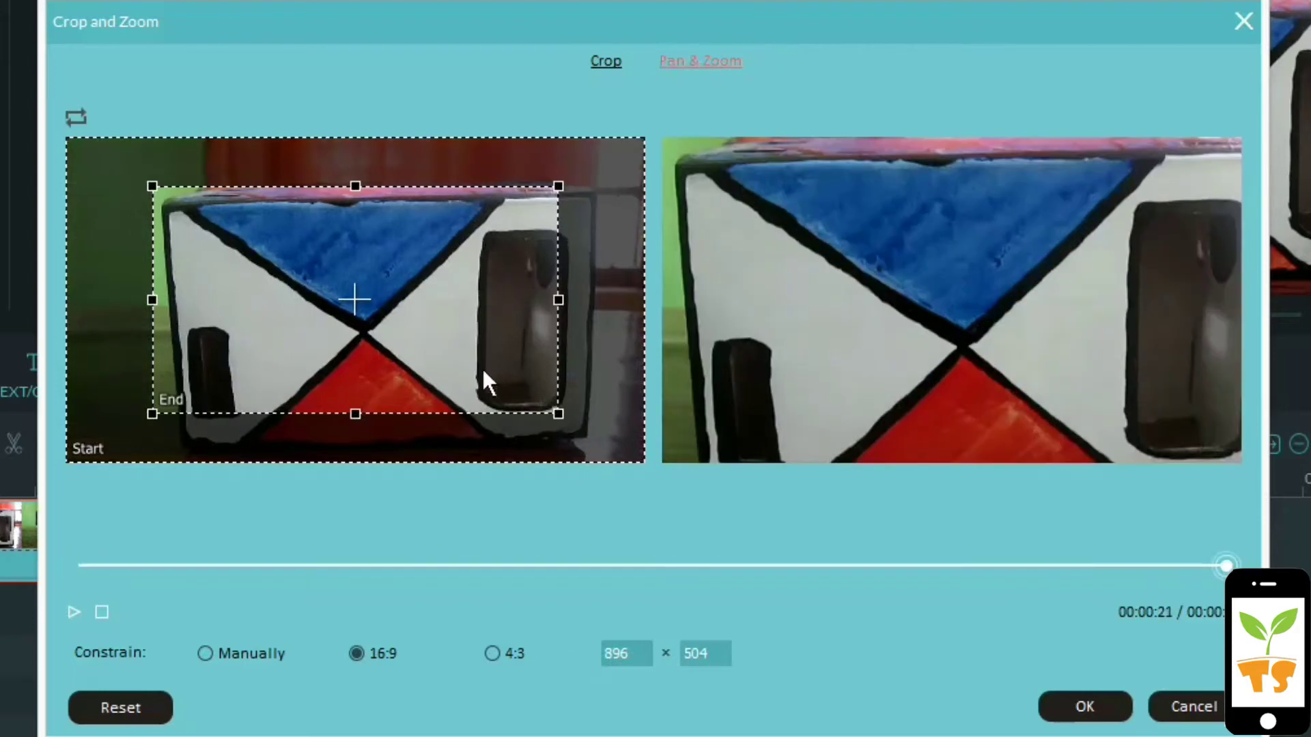
left_click(490, 445)
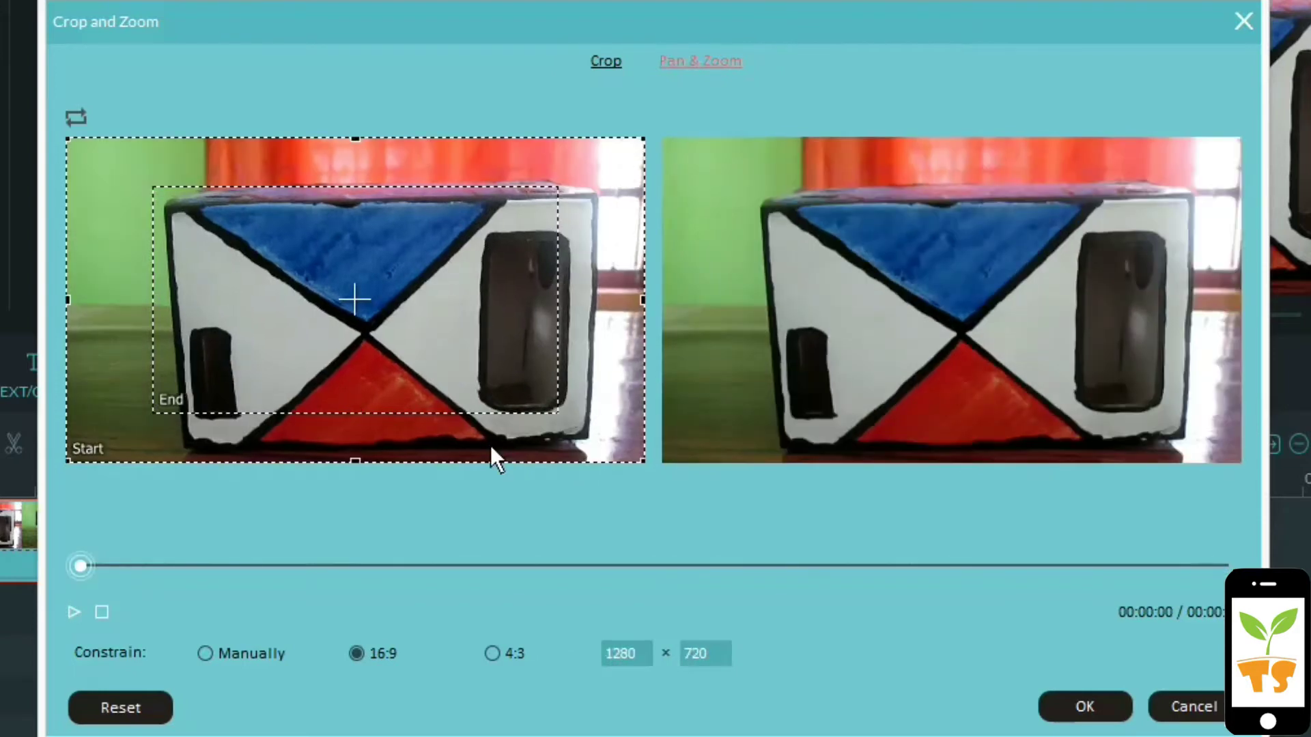
left_click(500, 383)
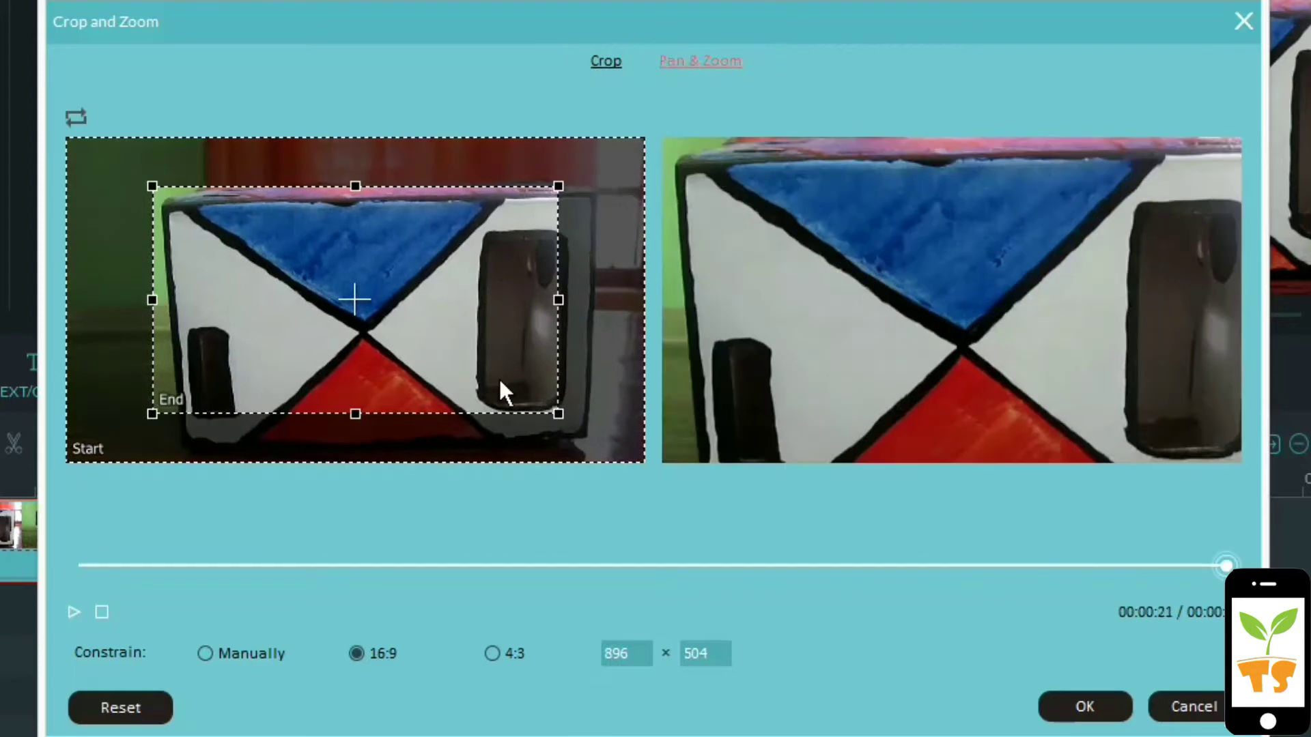
left_click_drag(500, 381, 600, 415)
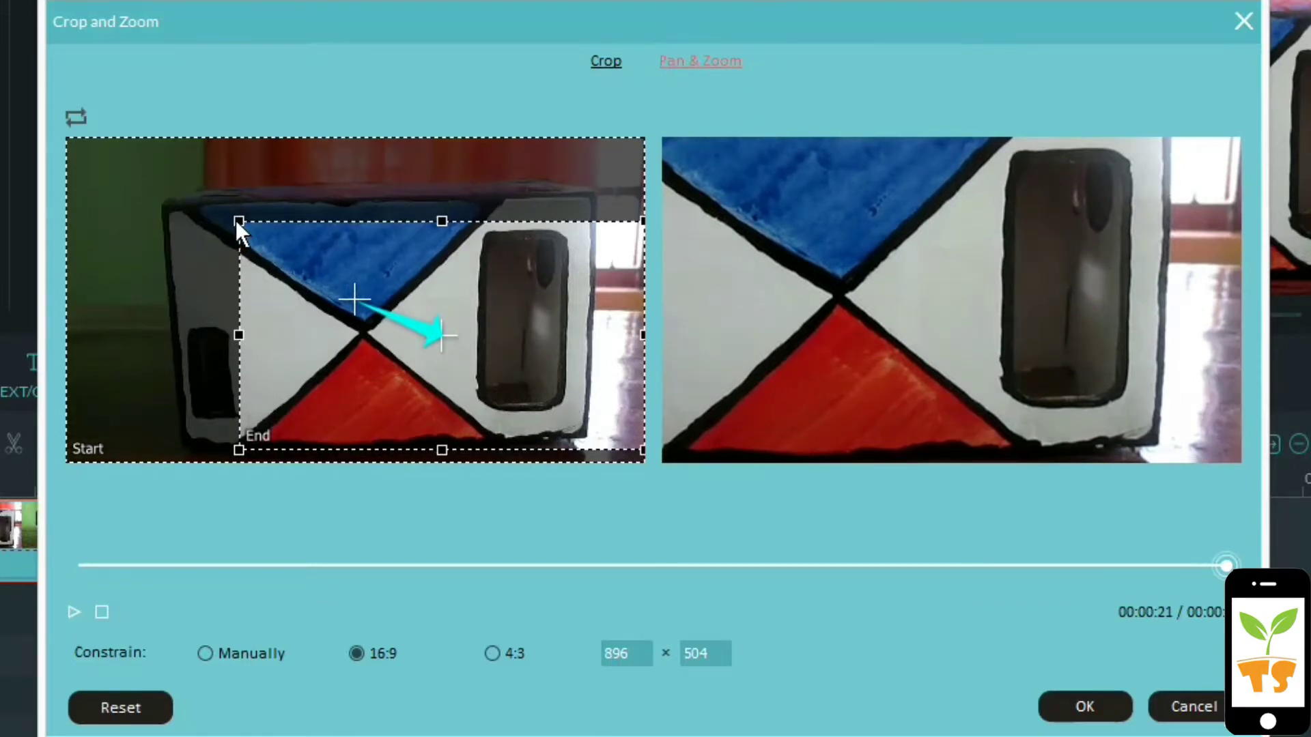
left_click_drag(238, 221, 206, 172)
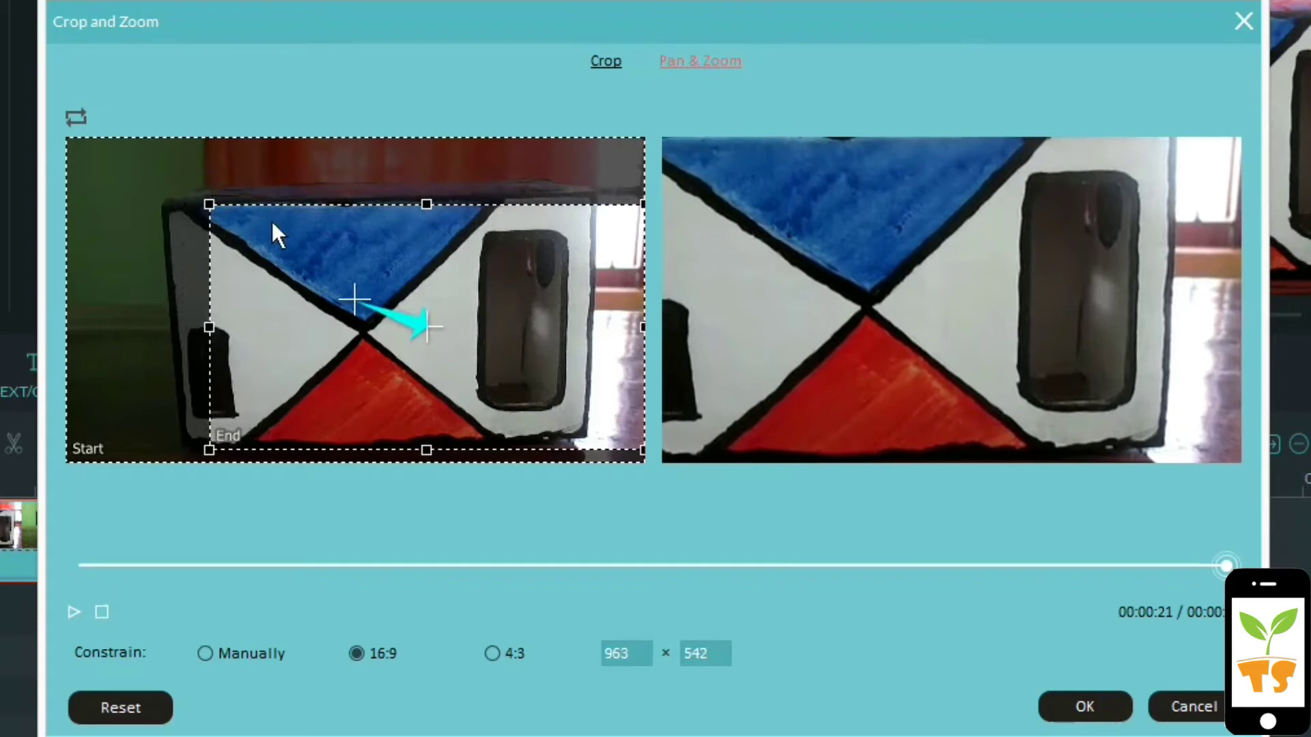
left_click_drag(274, 221, 277, 207)
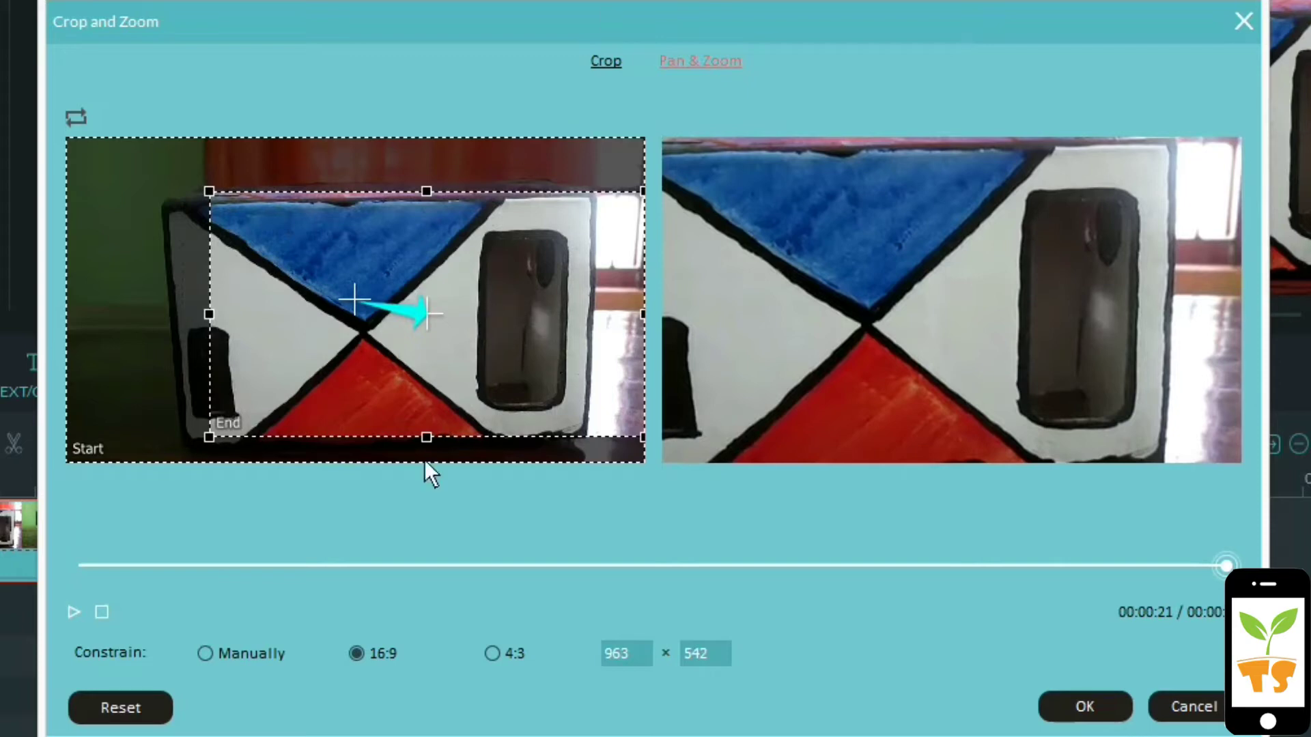
Try free, 16:9 and 4:3 proportions for the End frame, settling on 16:9.
left_click(229, 655)
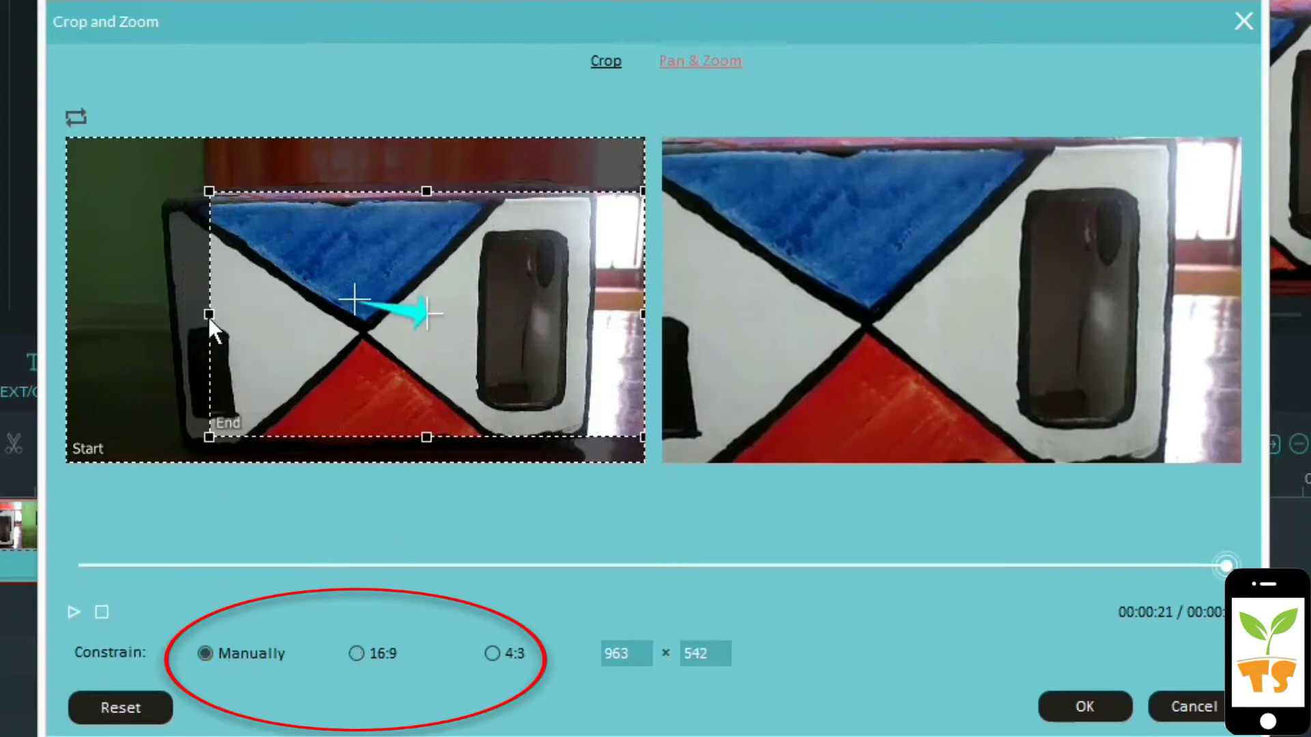
left_click_drag(209, 315, 374, 314)
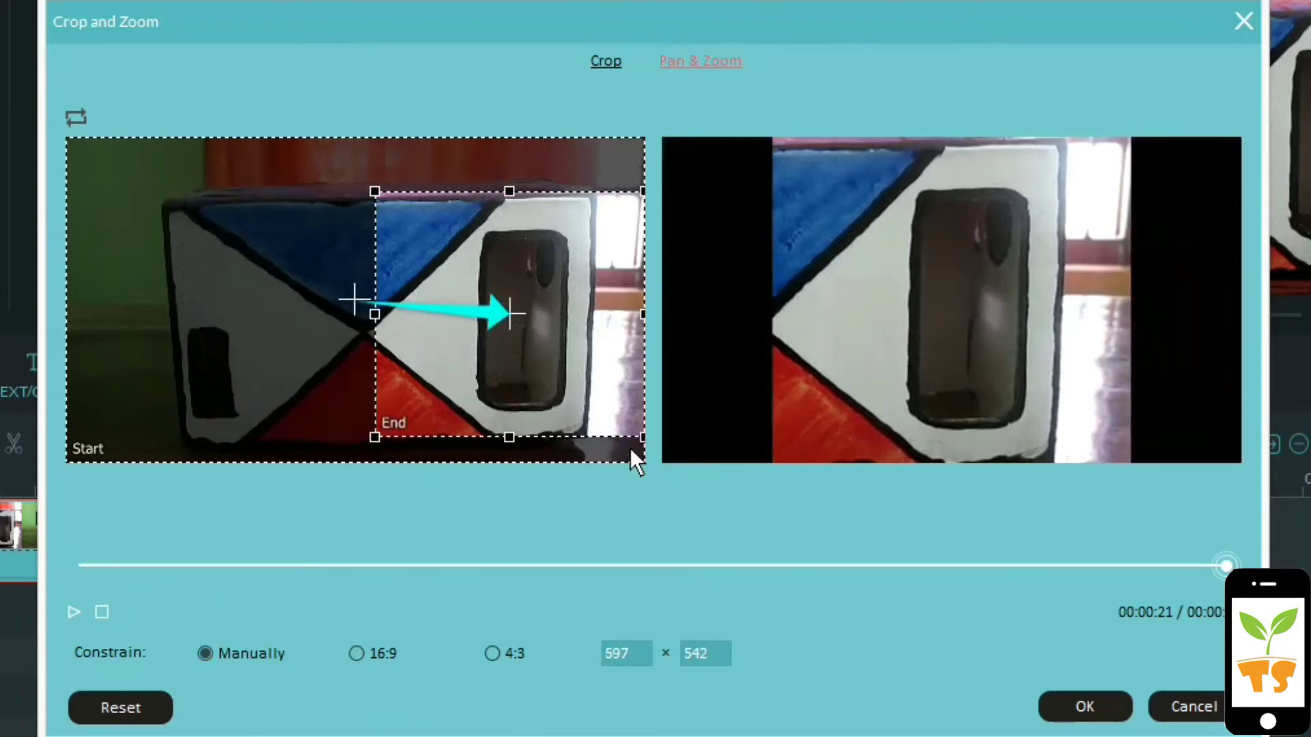
left_click(383, 657)
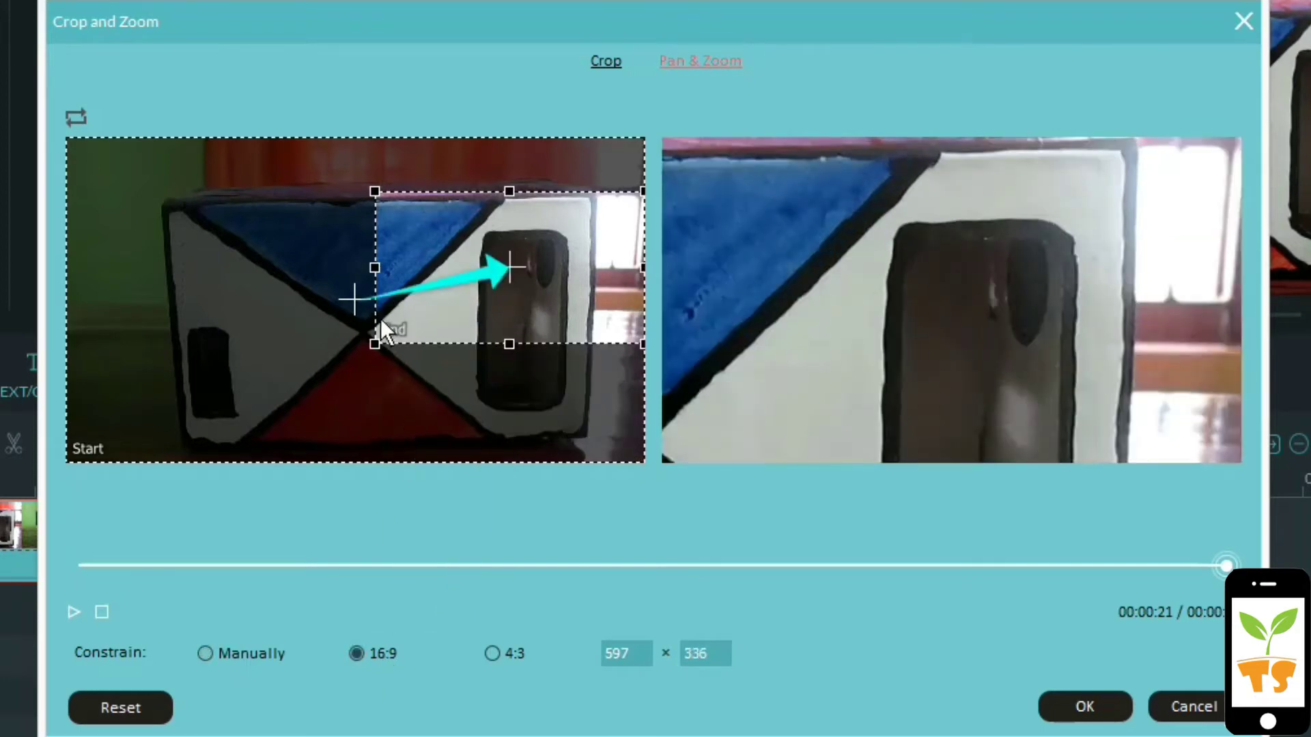
left_click(511, 661)
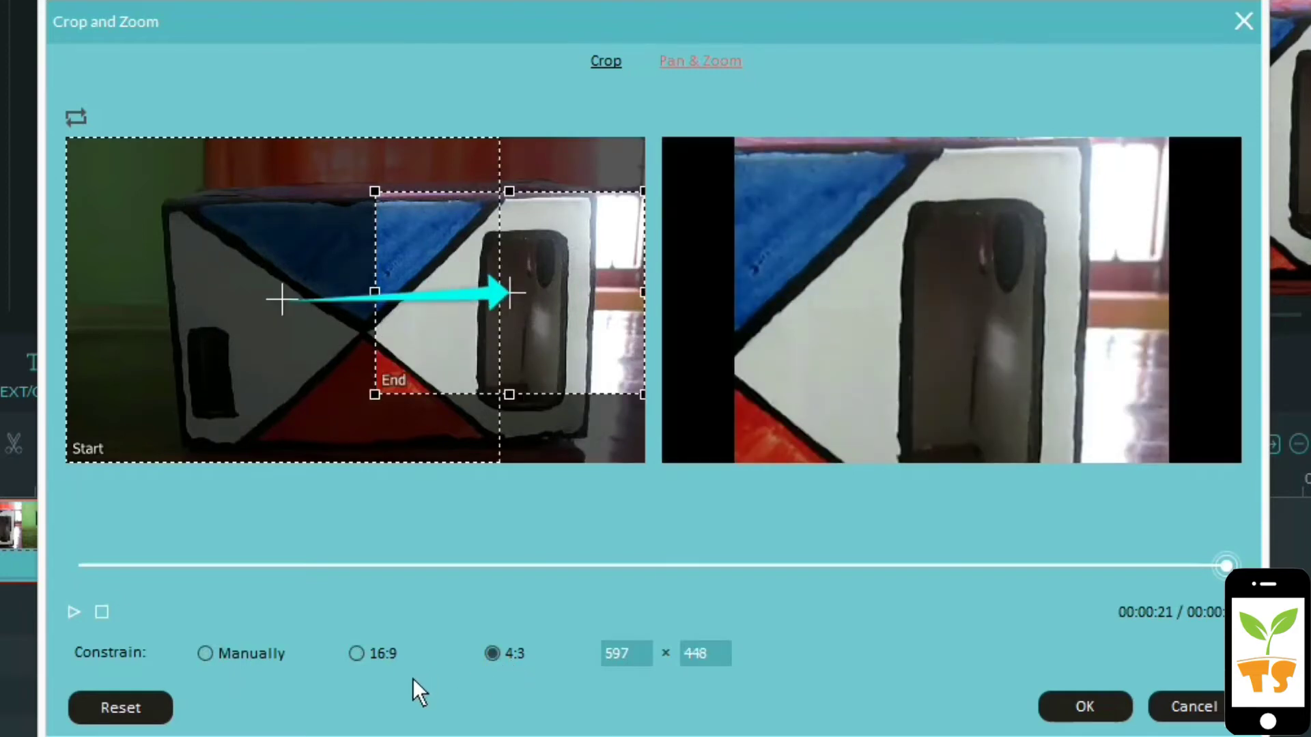
left_click(354, 646)
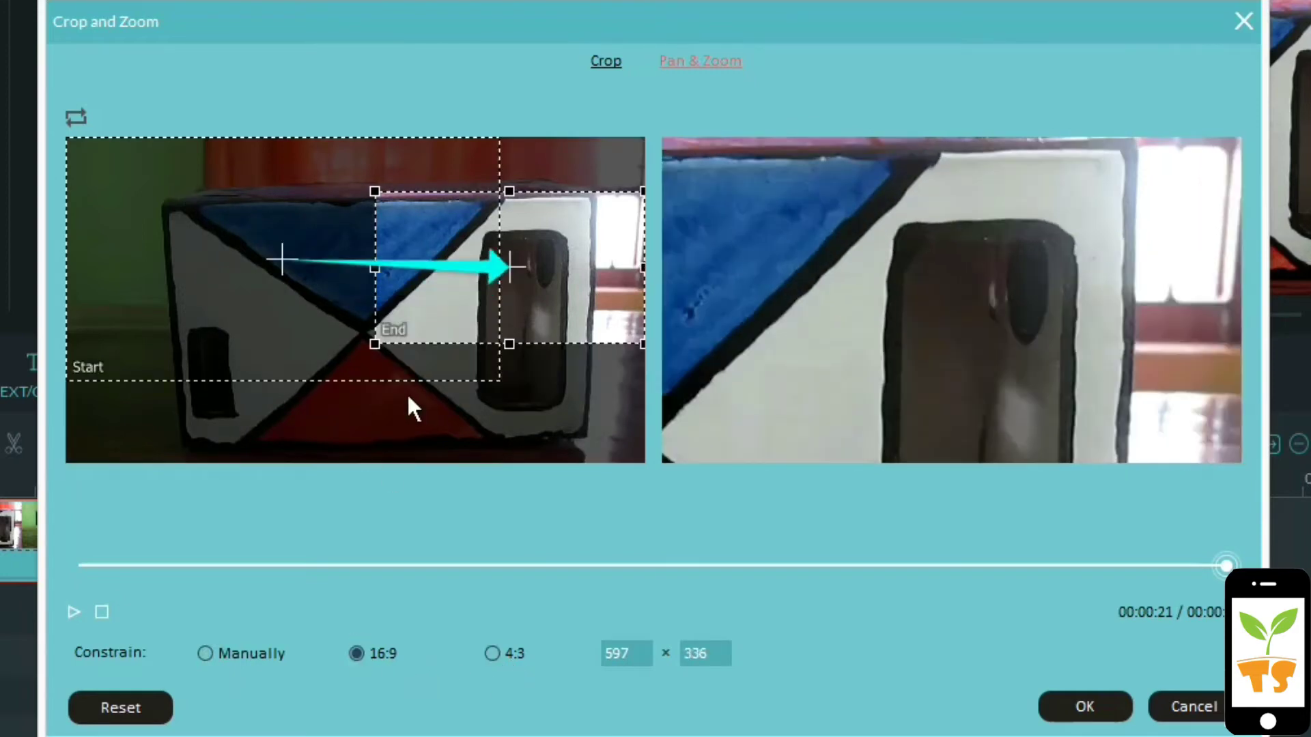
Enlarge the End frame to about 919 × 517 and move it up over the box's right part.
left_click_drag(374, 343, 264, 608)
left_click_drag(519, 308, 489, 354)
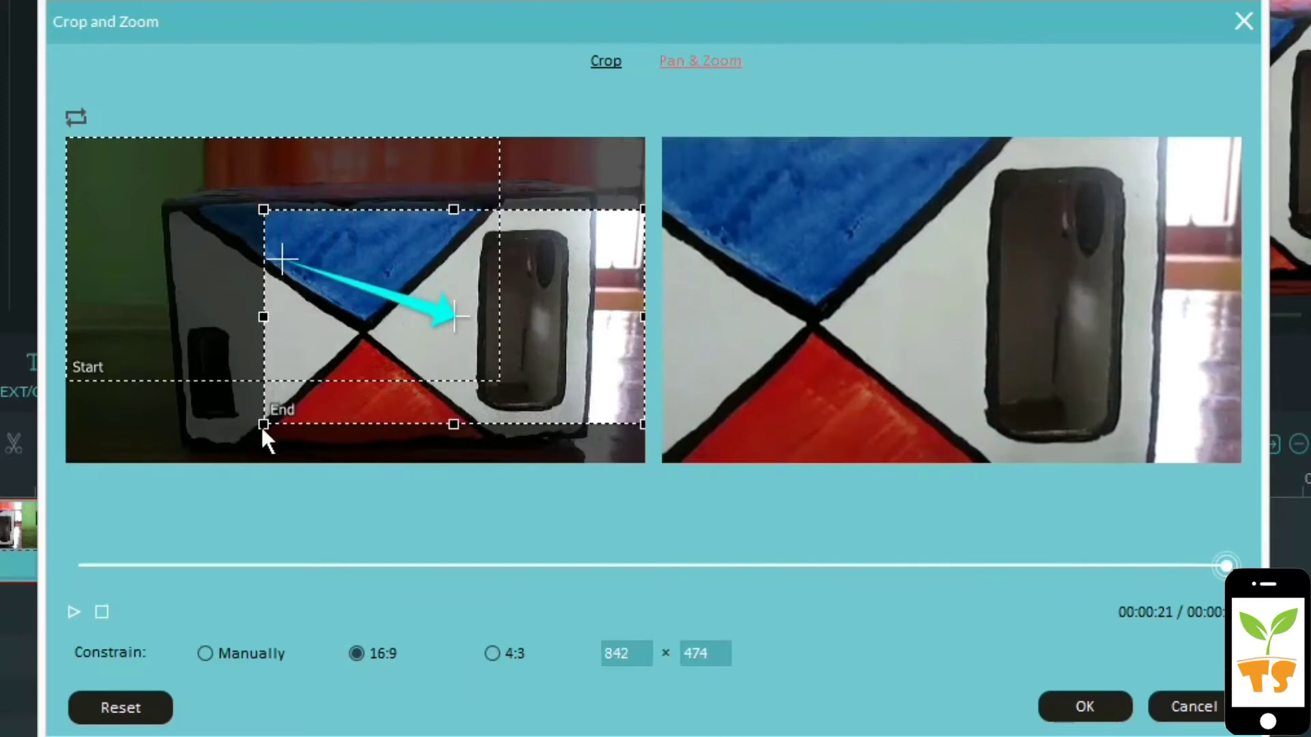
left_click_drag(263, 426, 238, 452)
left_click_drag(351, 413, 362, 387)
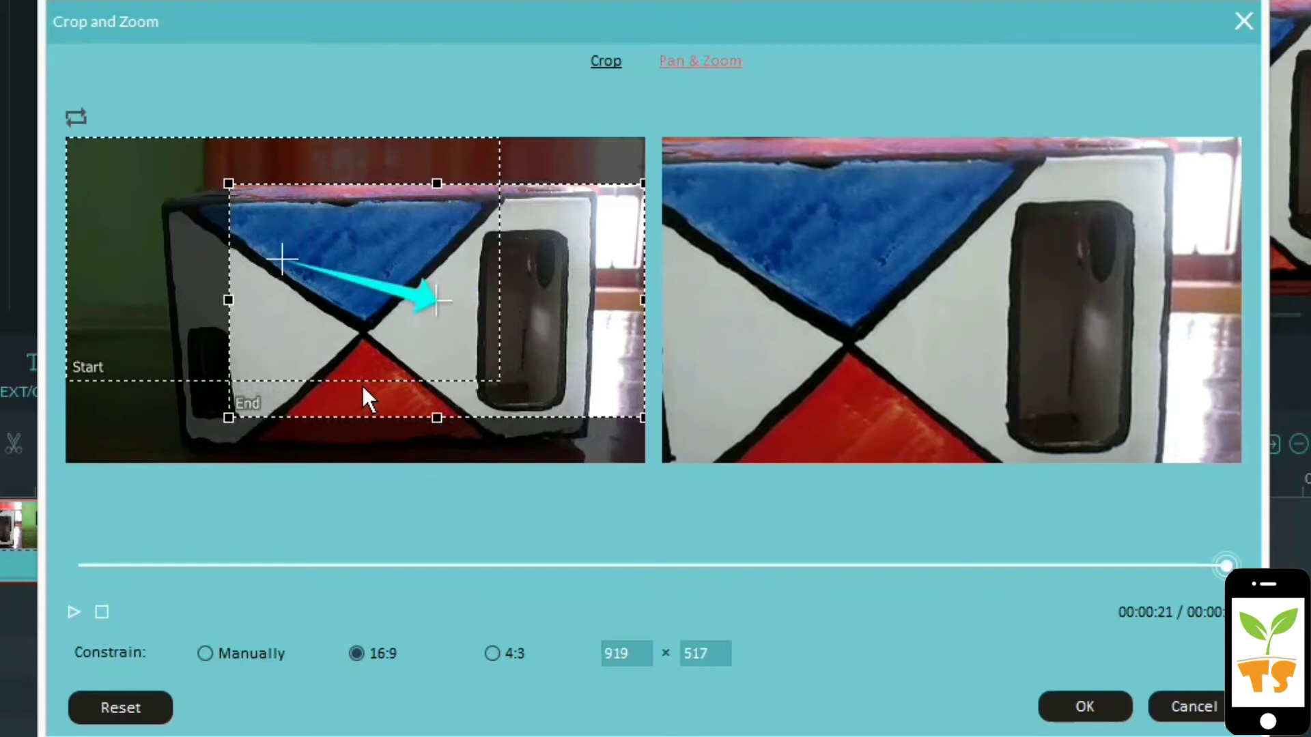
Resize the Start frame to 933 × 525 over the box's left side, level both frames, and preview.
left_click(217, 333)
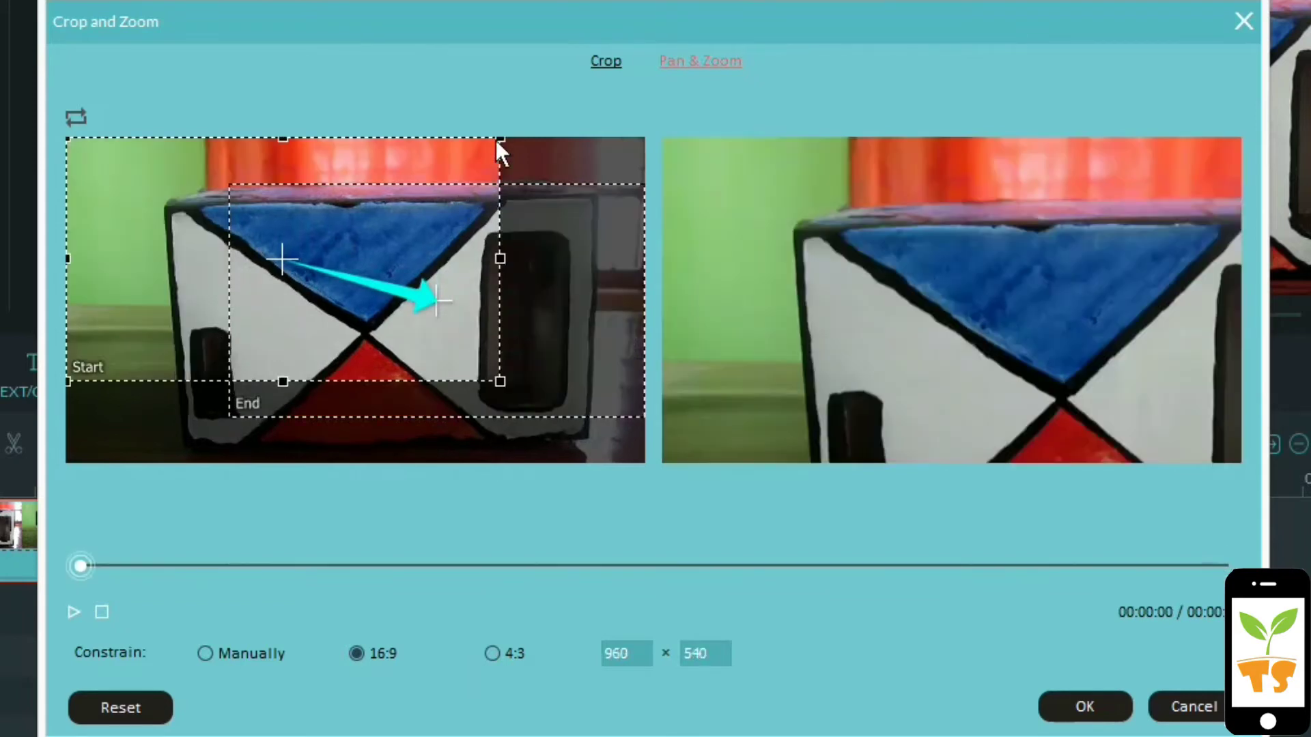
left_click_drag(498, 141, 480, 193)
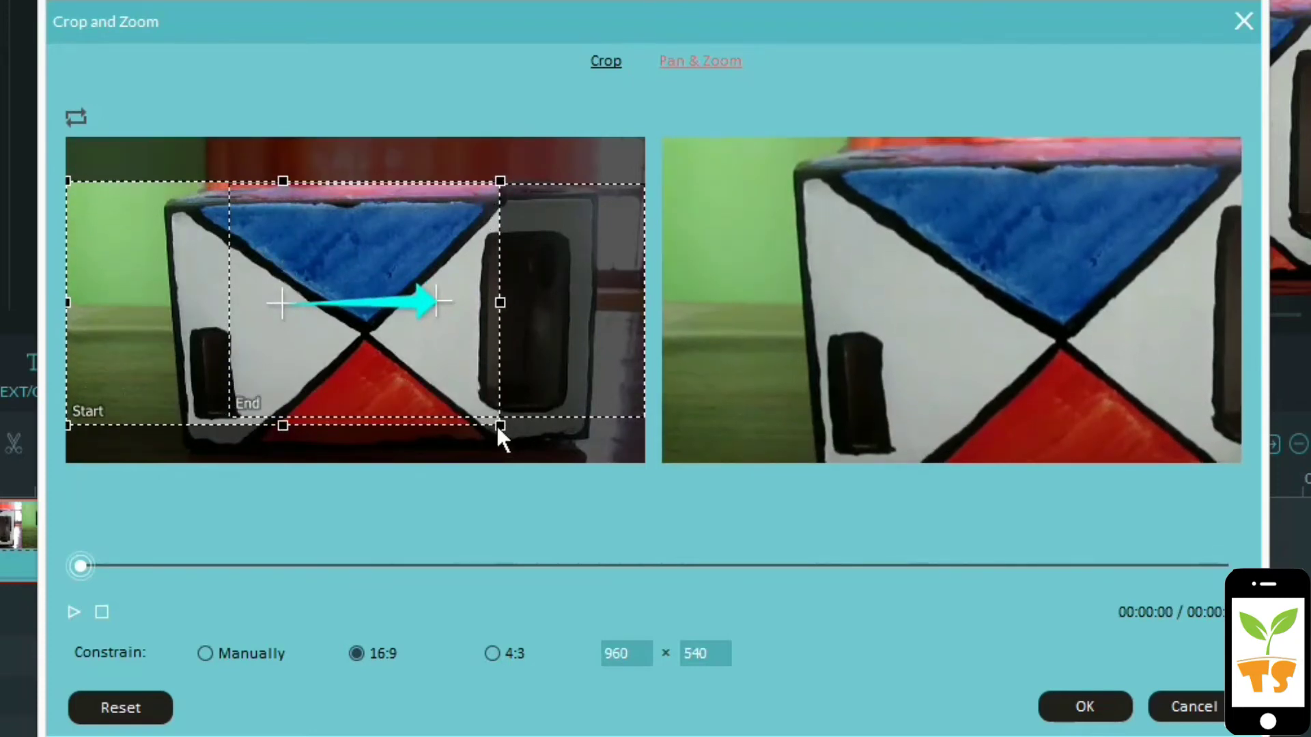
left_click_drag(496, 428, 489, 420)
left_click_drag(449, 374, 448, 379)
left_click_drag(529, 375, 530, 380)
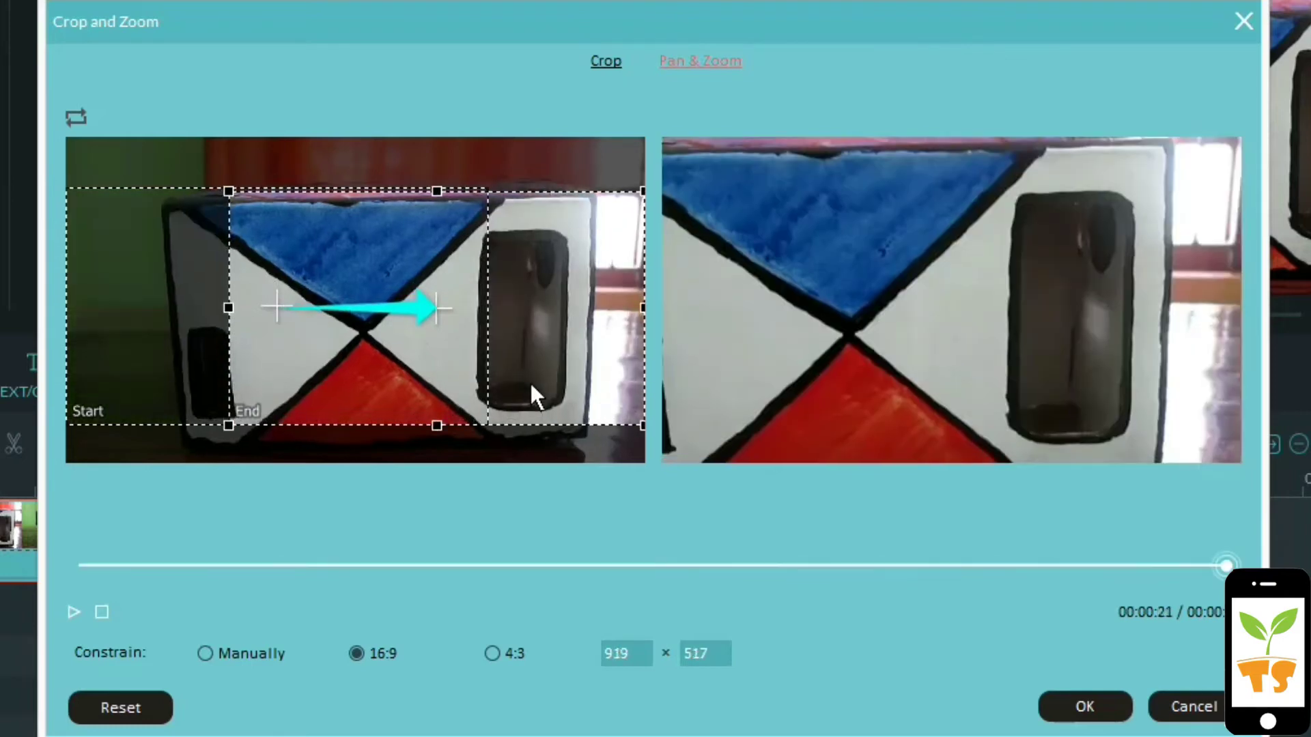
left_click(439, 359)
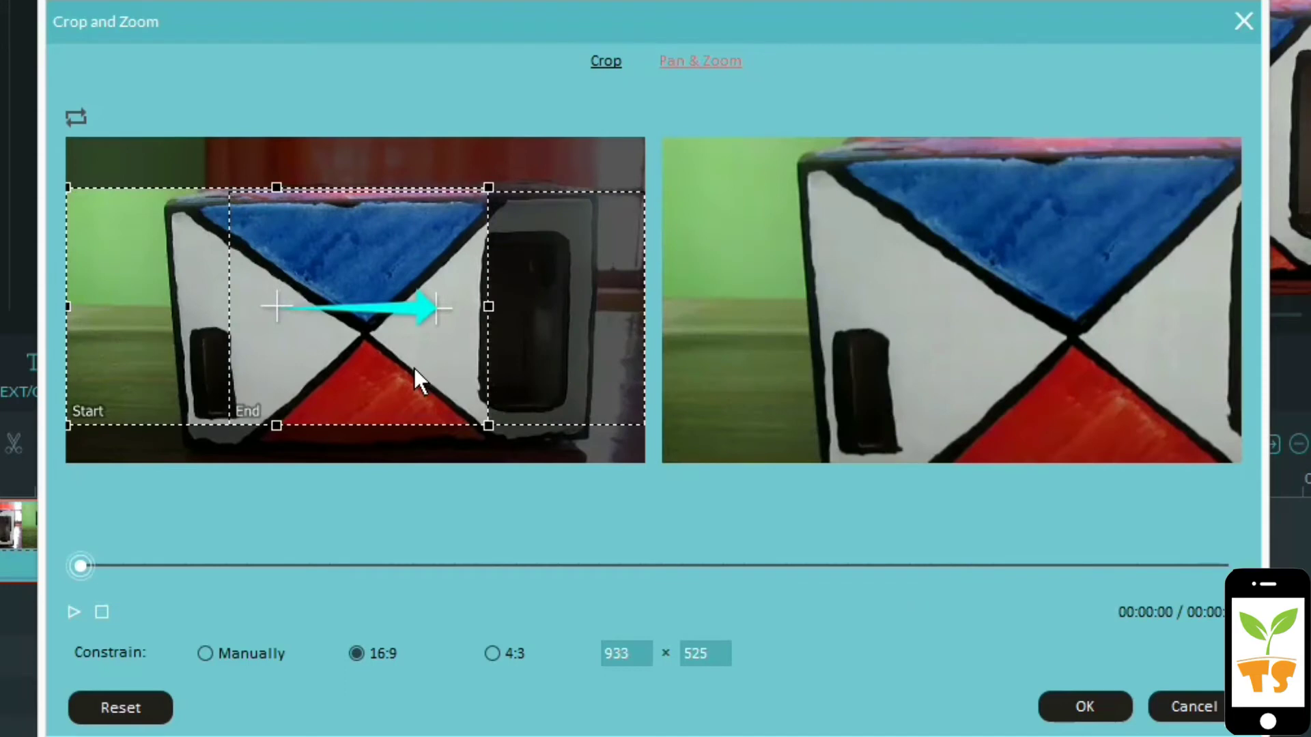
key("space")
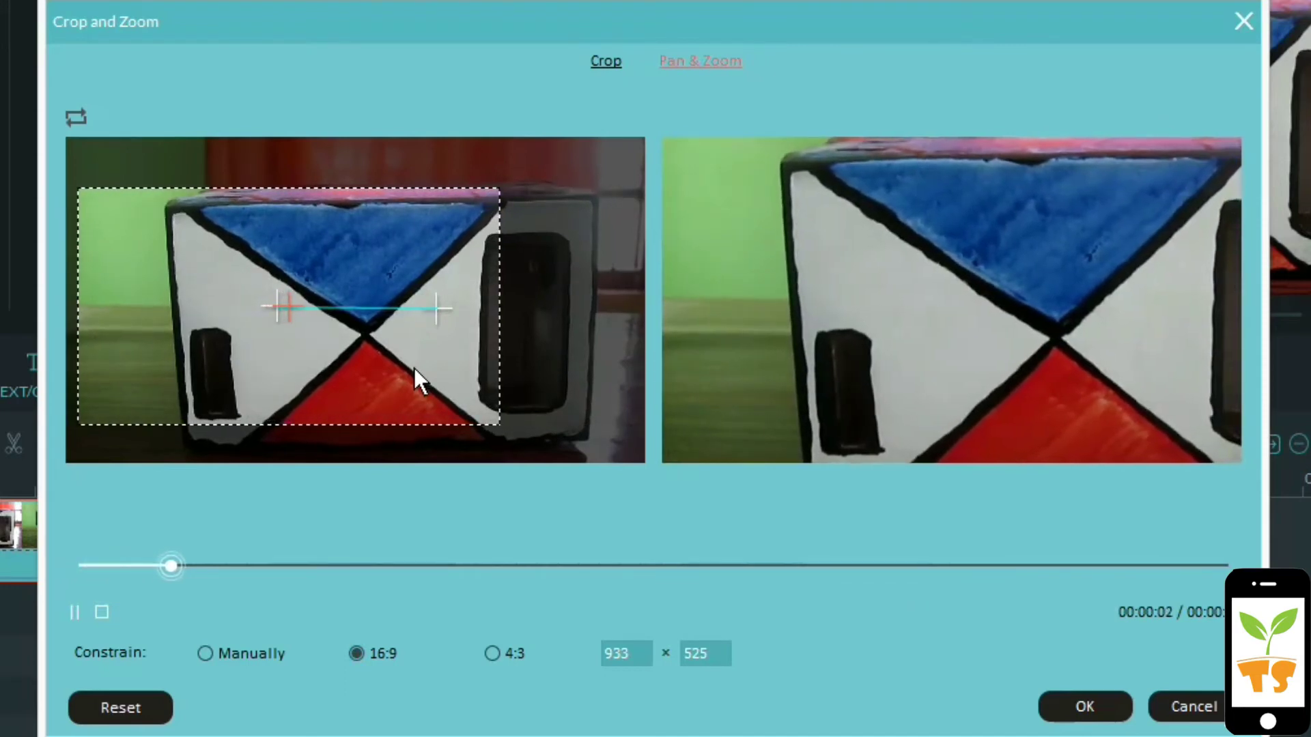
key("space")
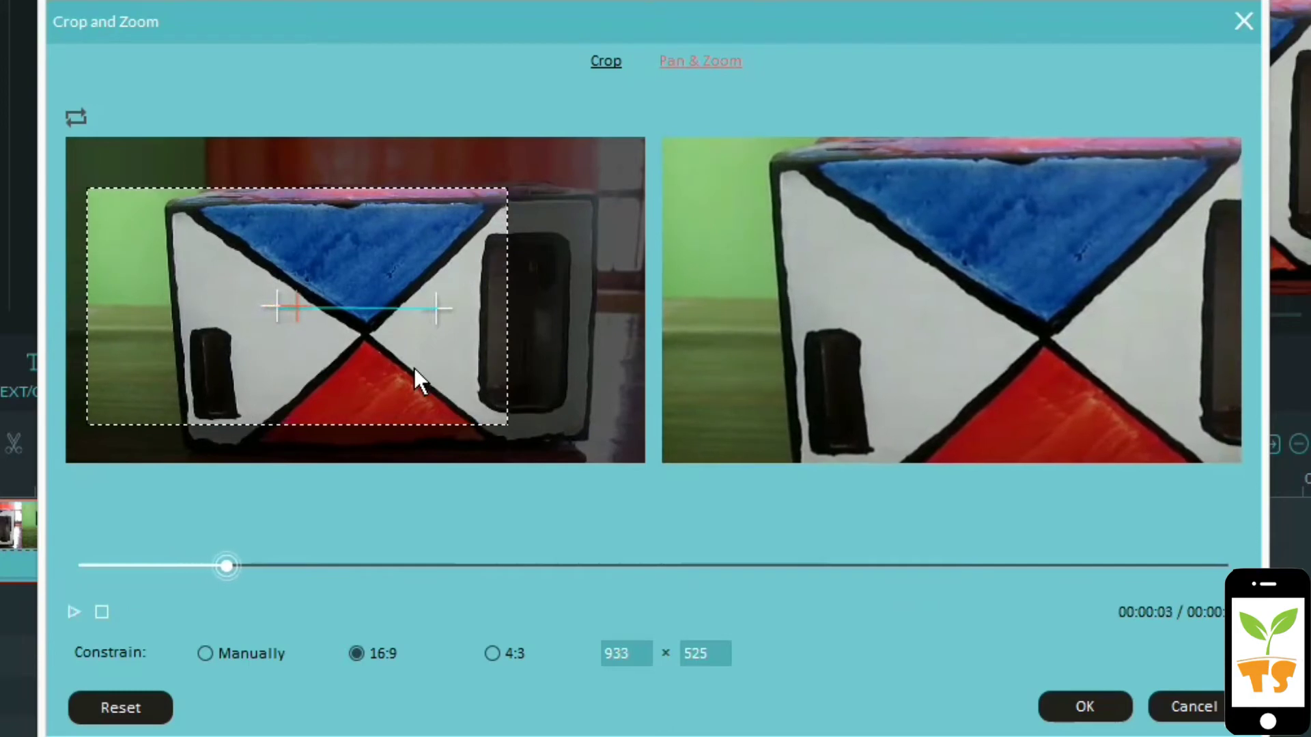
left_click(452, 567)
key("space")
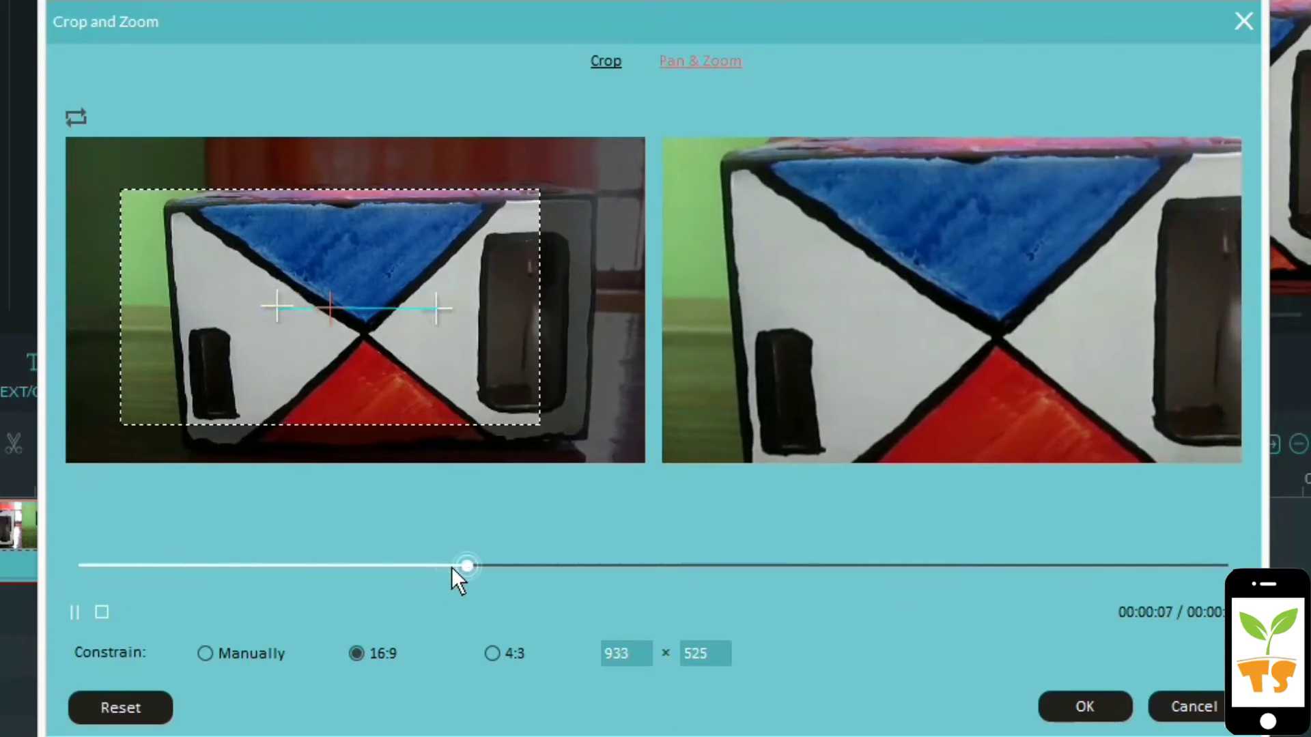
key("space")
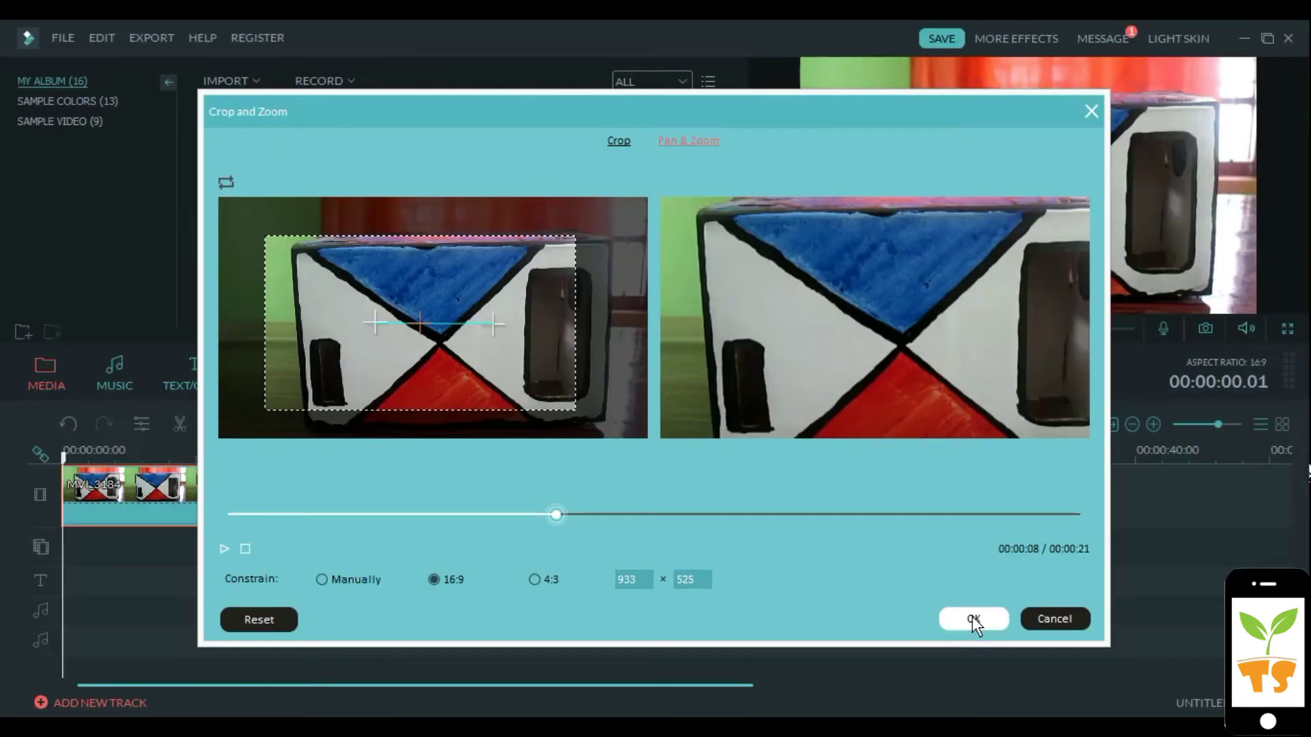
Apply the pan and zoom to MVI_3184 and play the timeline to check it.
left_click(1085, 707)
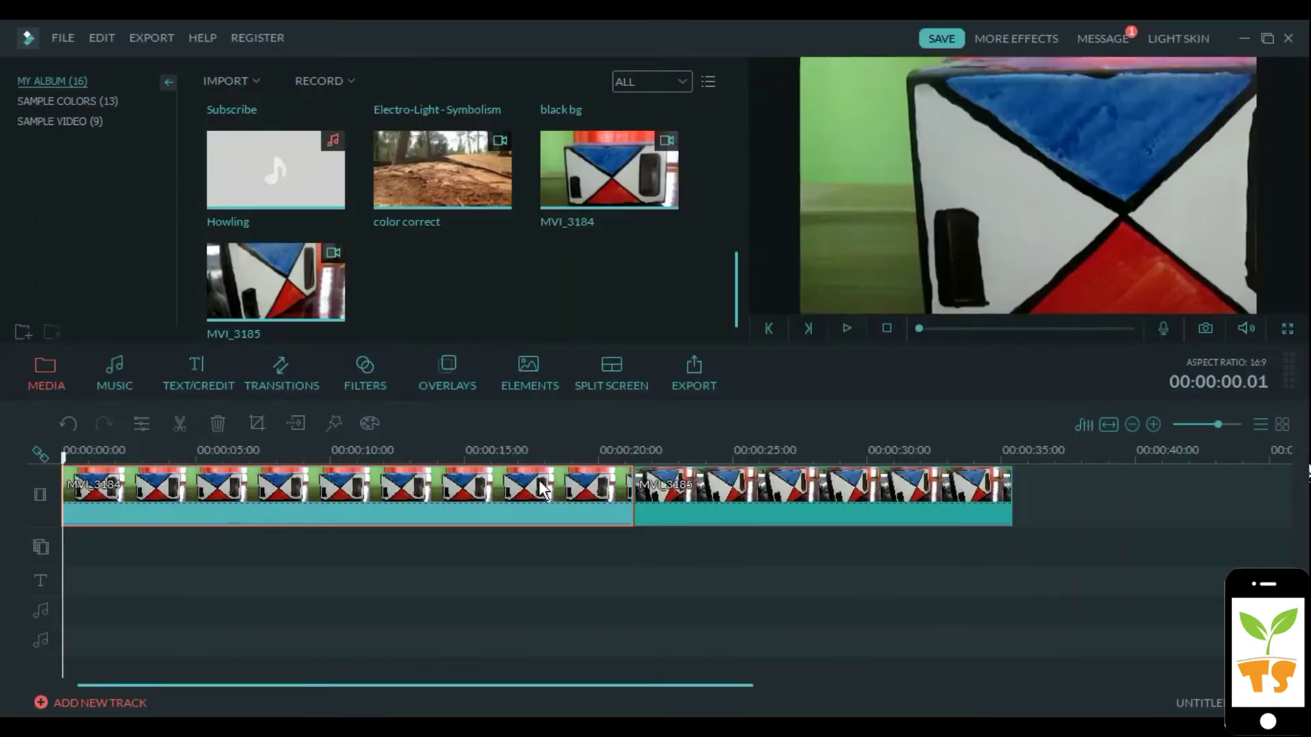
key("space")
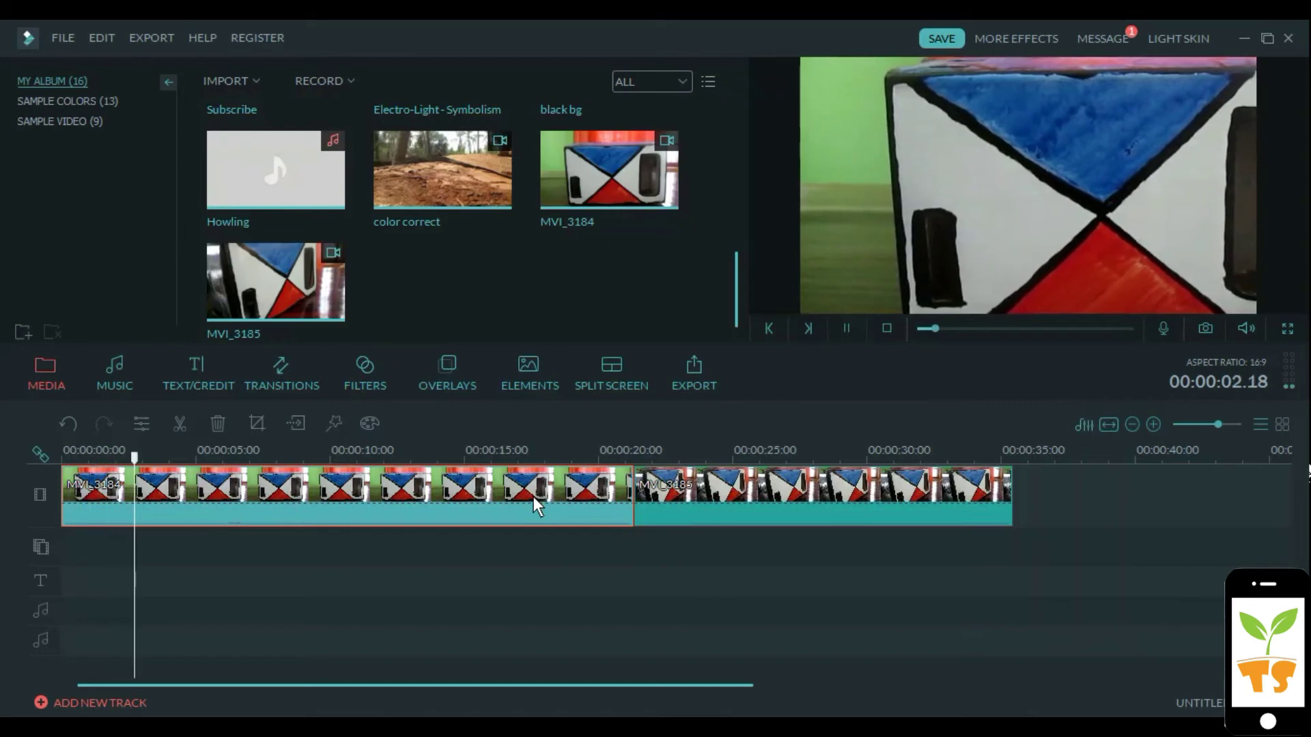
key("space")
Speed MVI_3184 up to 2.00X, preview it, then raise it to 3.00X.
double_click(277, 493)
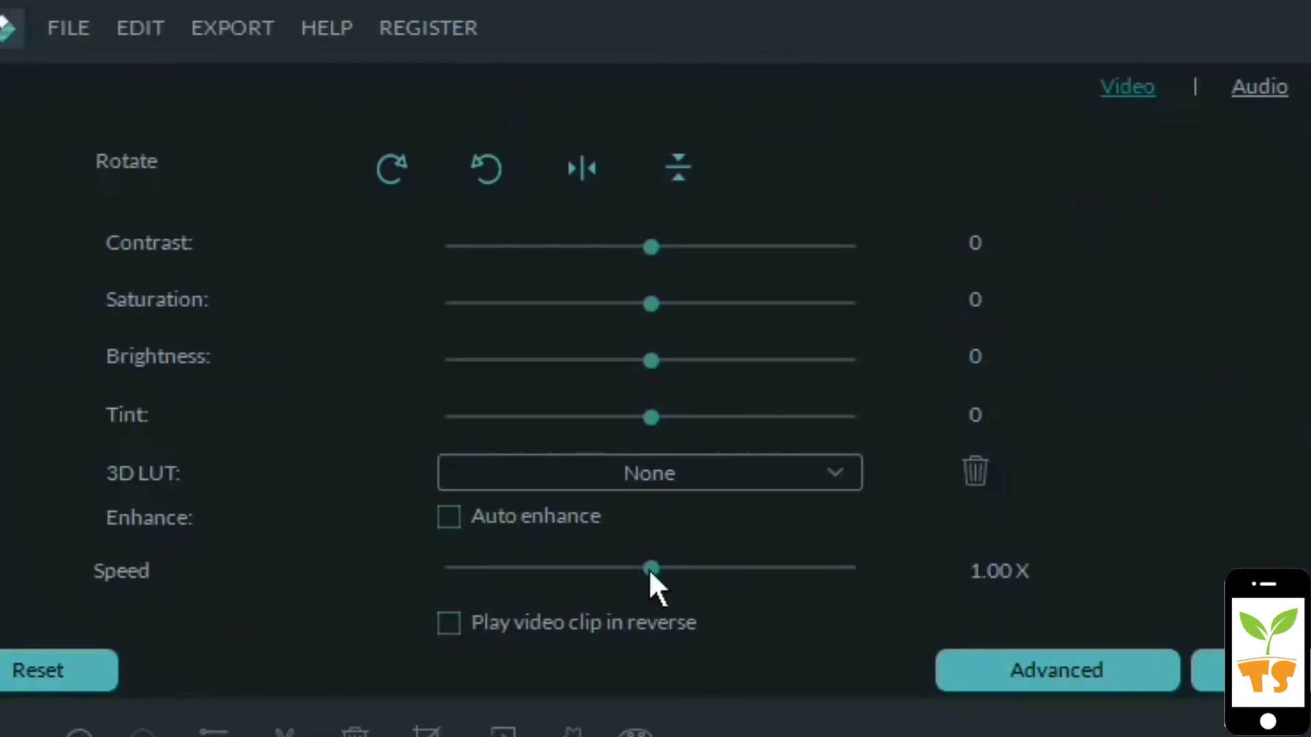
left_click_drag(378, 331, 466, 330)
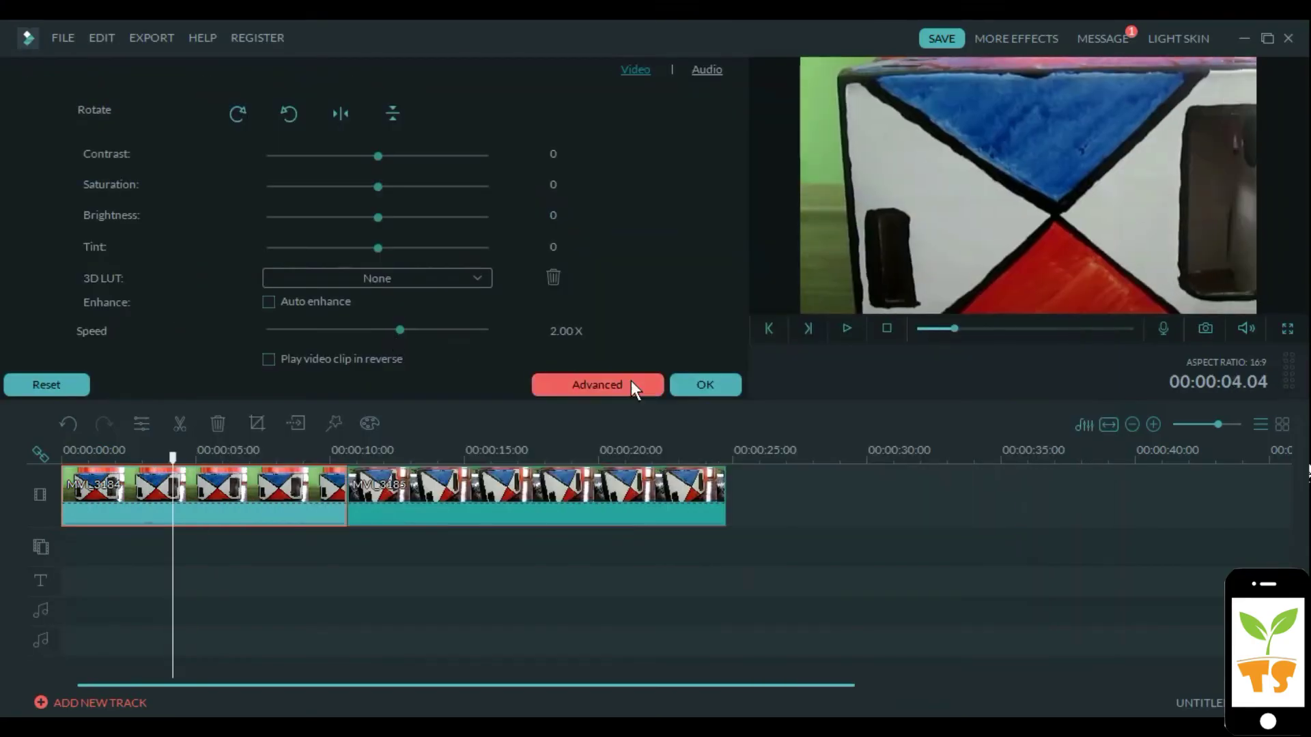
left_click(683, 390)
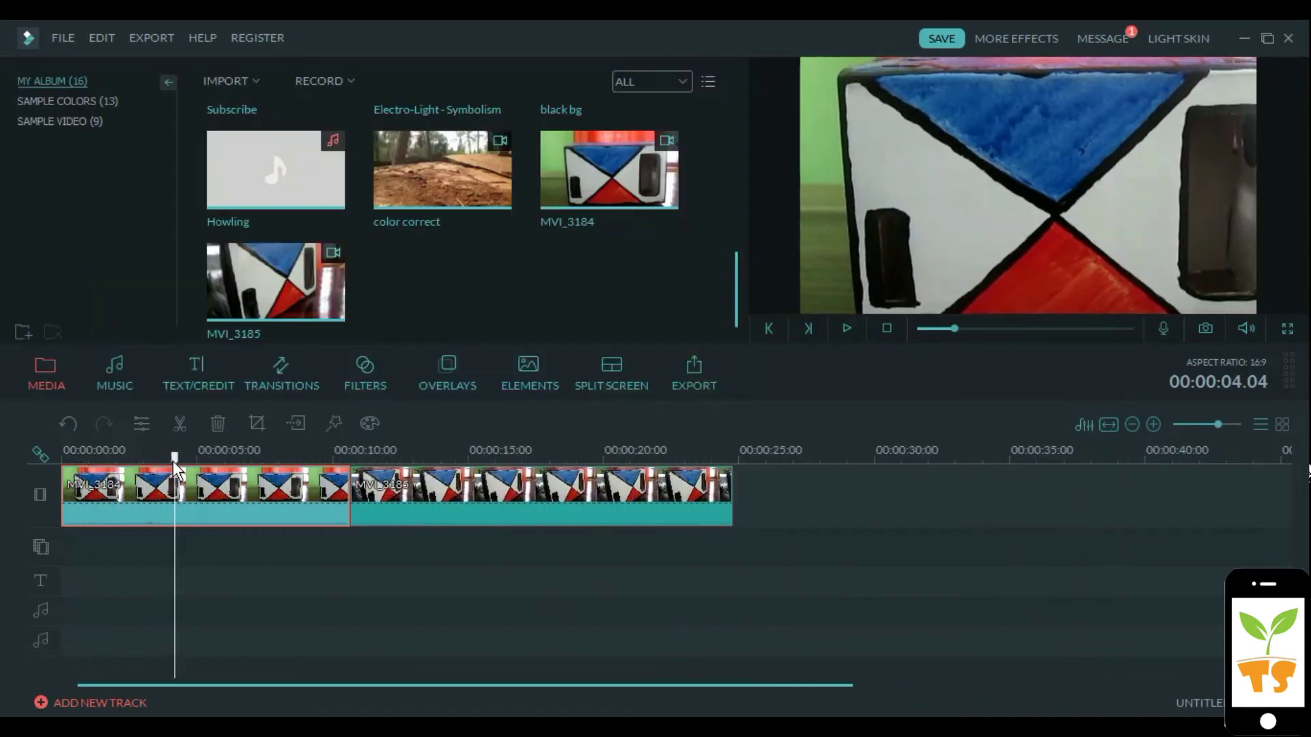
left_click_drag(174, 470, 38, 456)
key("space")
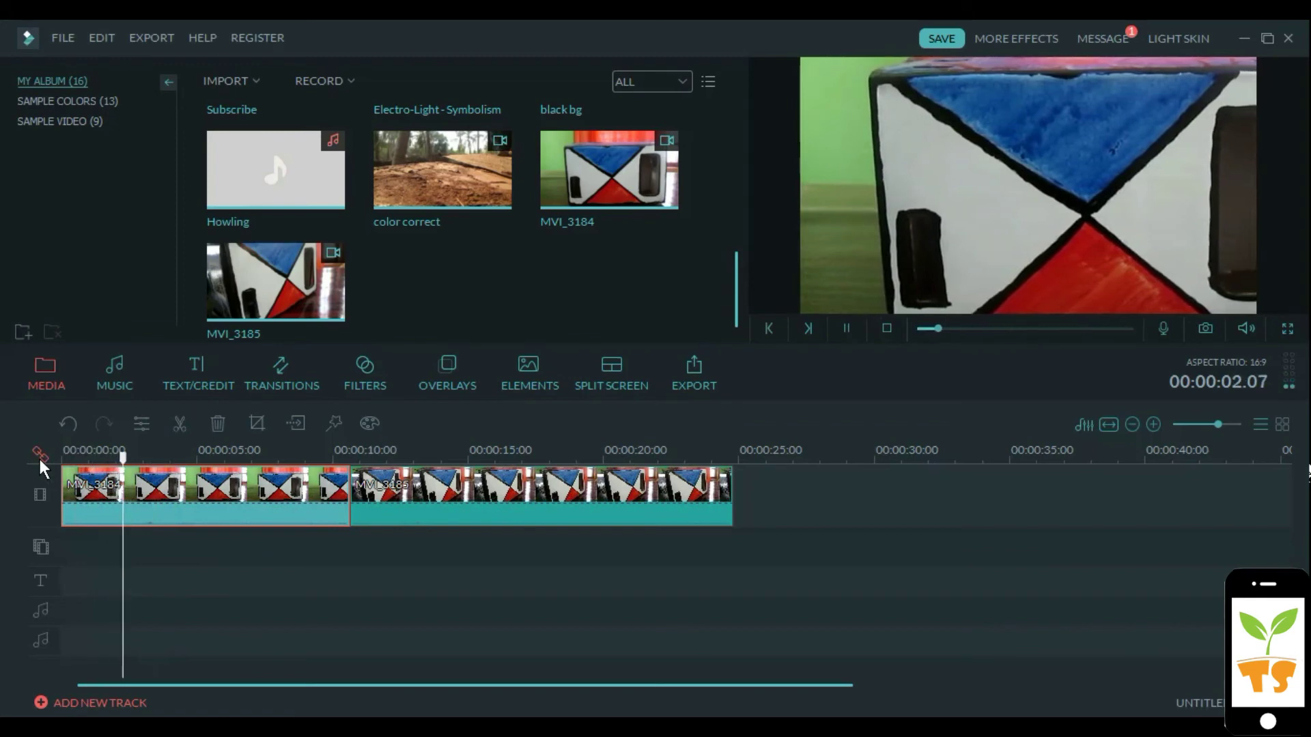
key("space")
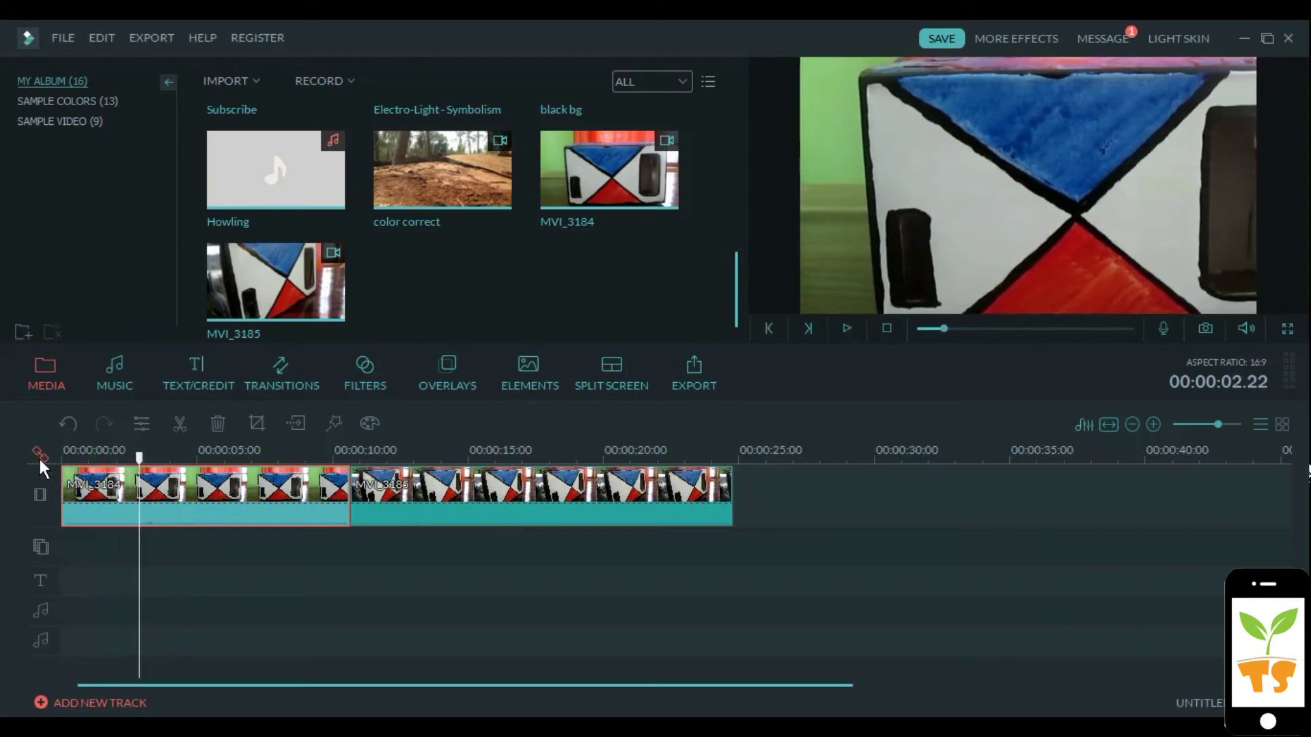
double_click(84, 492)
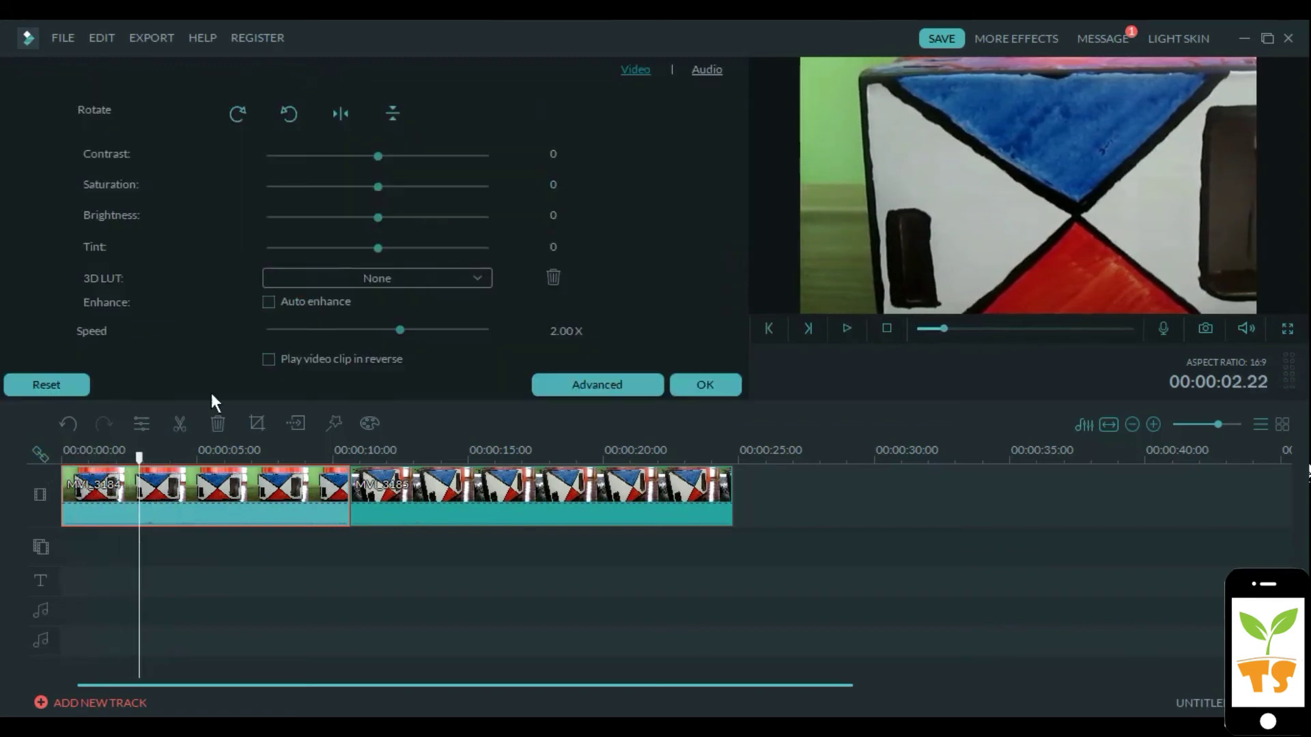
left_click(419, 329)
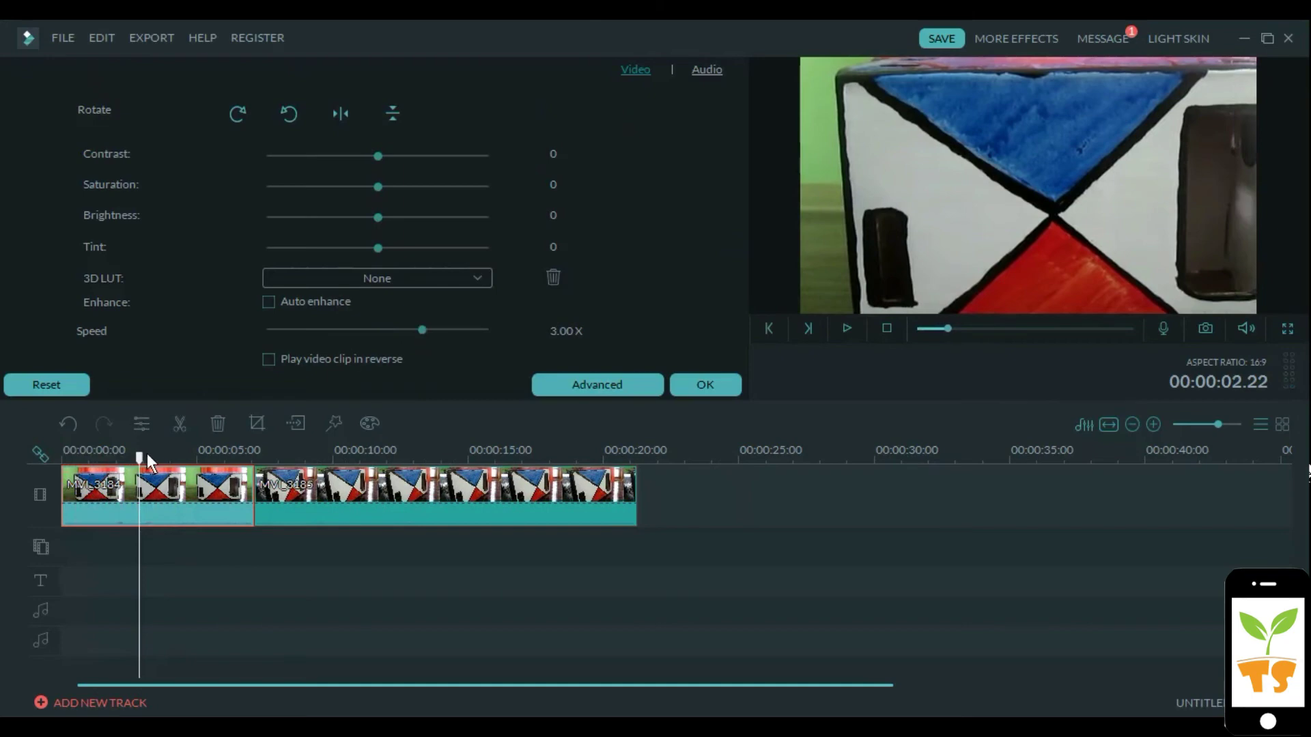
left_click_drag(139, 455, 60, 458)
Play the filtered sequence from the start, stopping at about 3 seconds.
key("space")
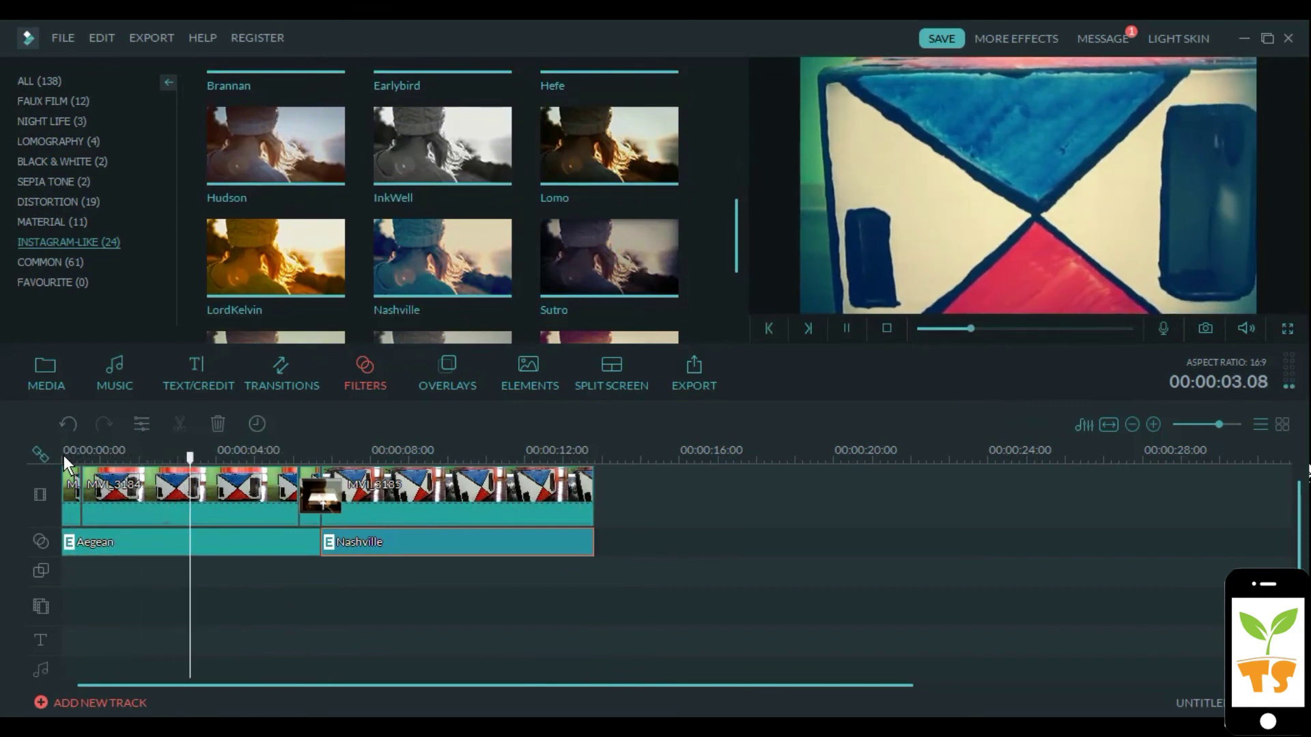
key("space")
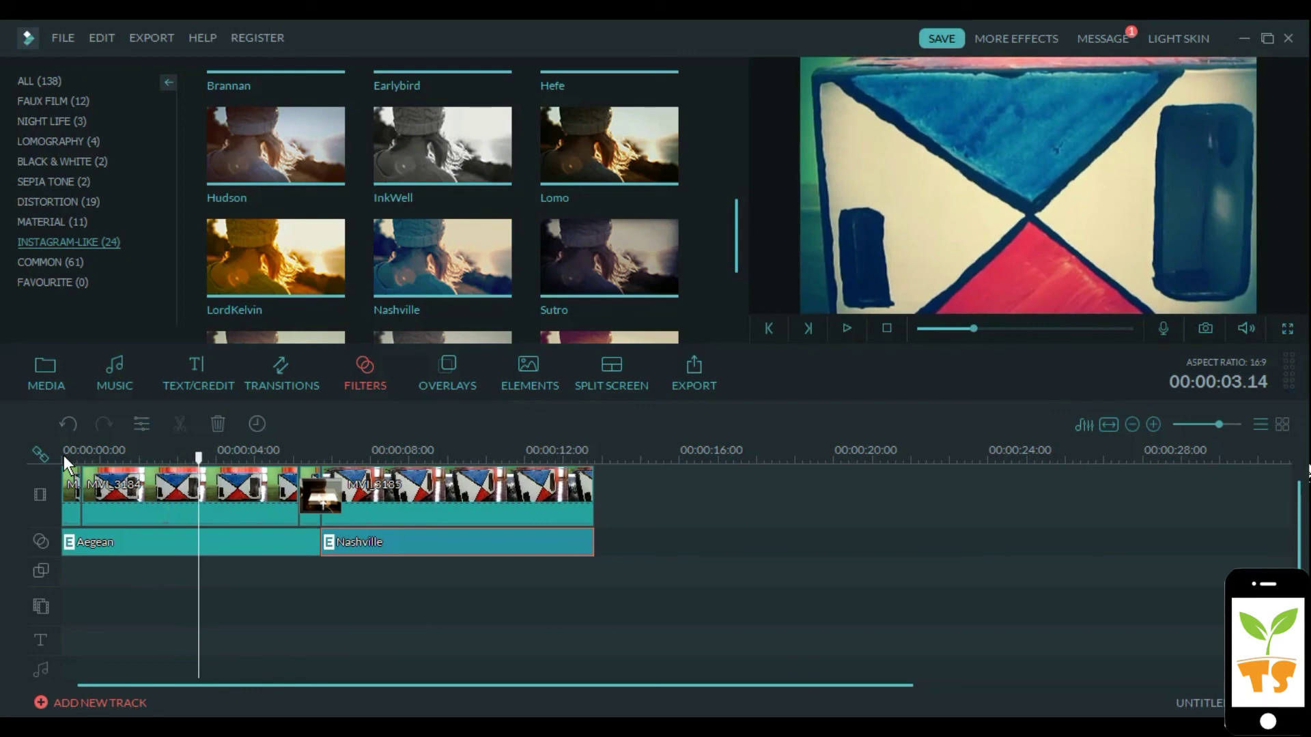
Split MVI_3184 at the playhead, delete the unwanted piece, and play the roughly 11-second edit.
left_click(138, 496)
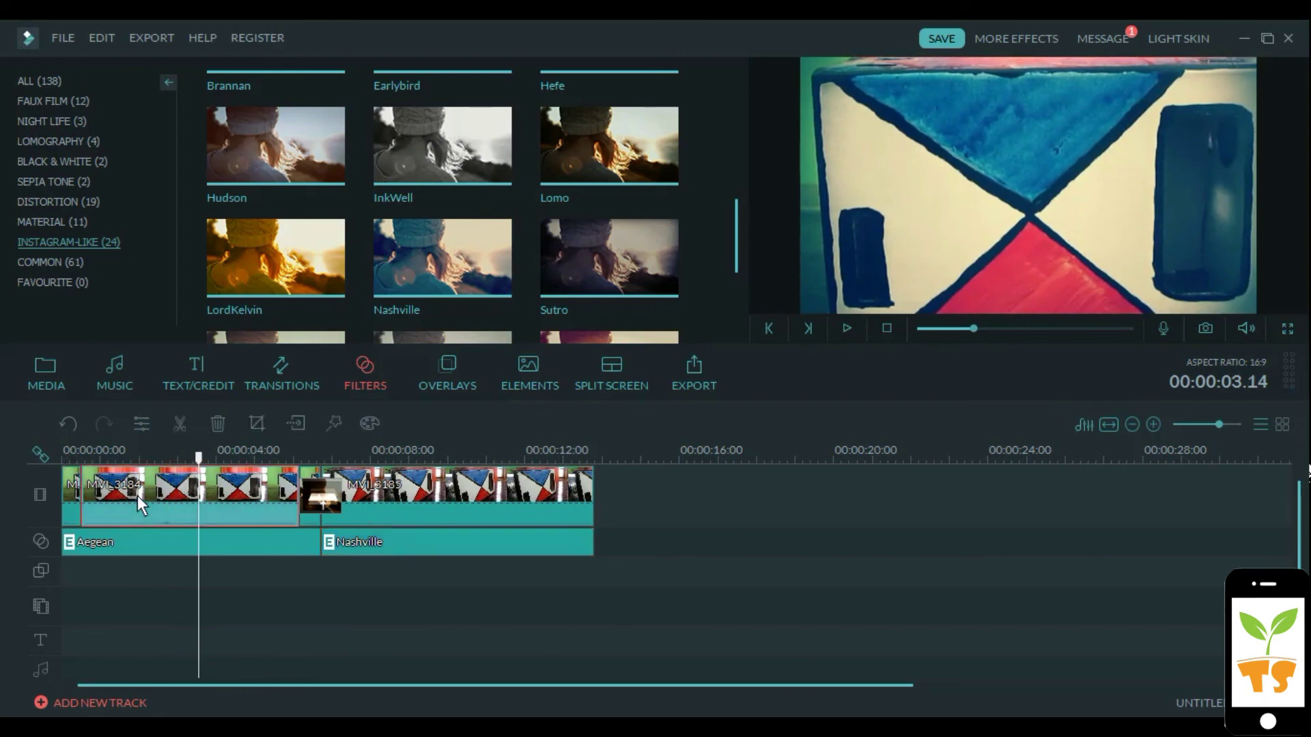
key("ctrl+b")
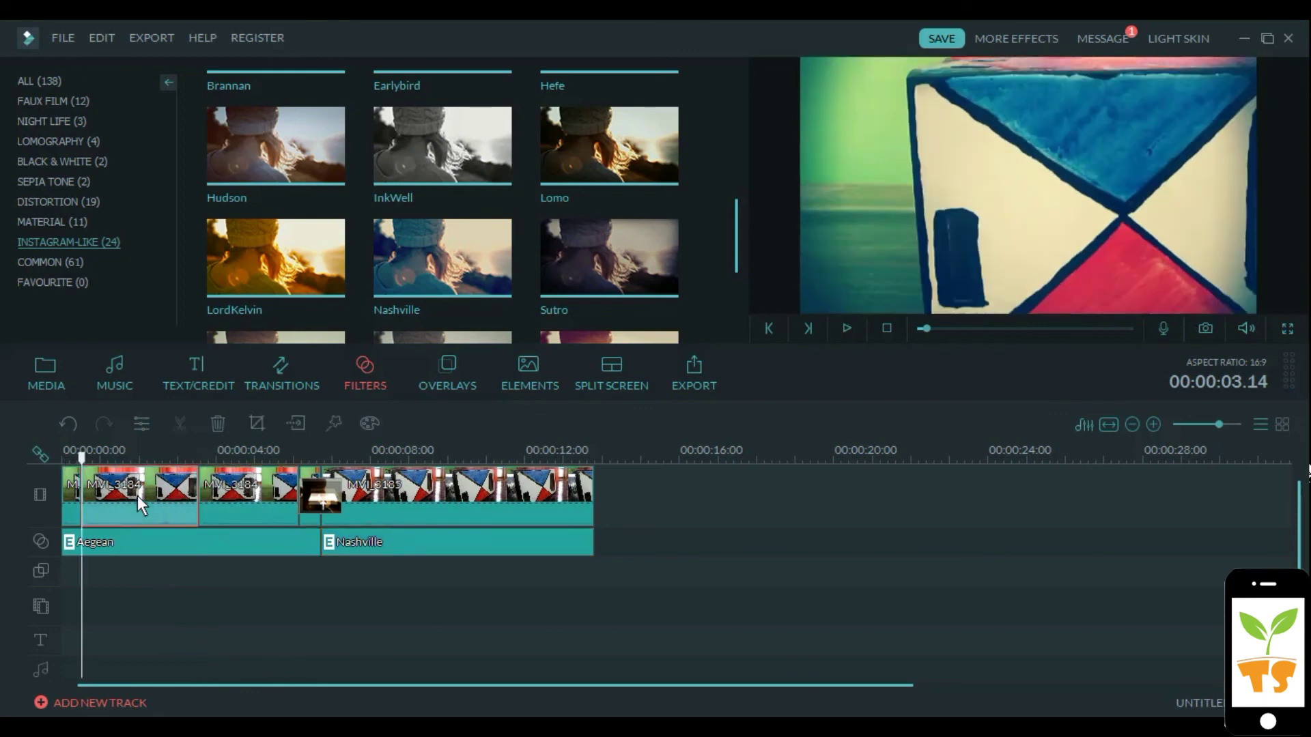
key("Delete")
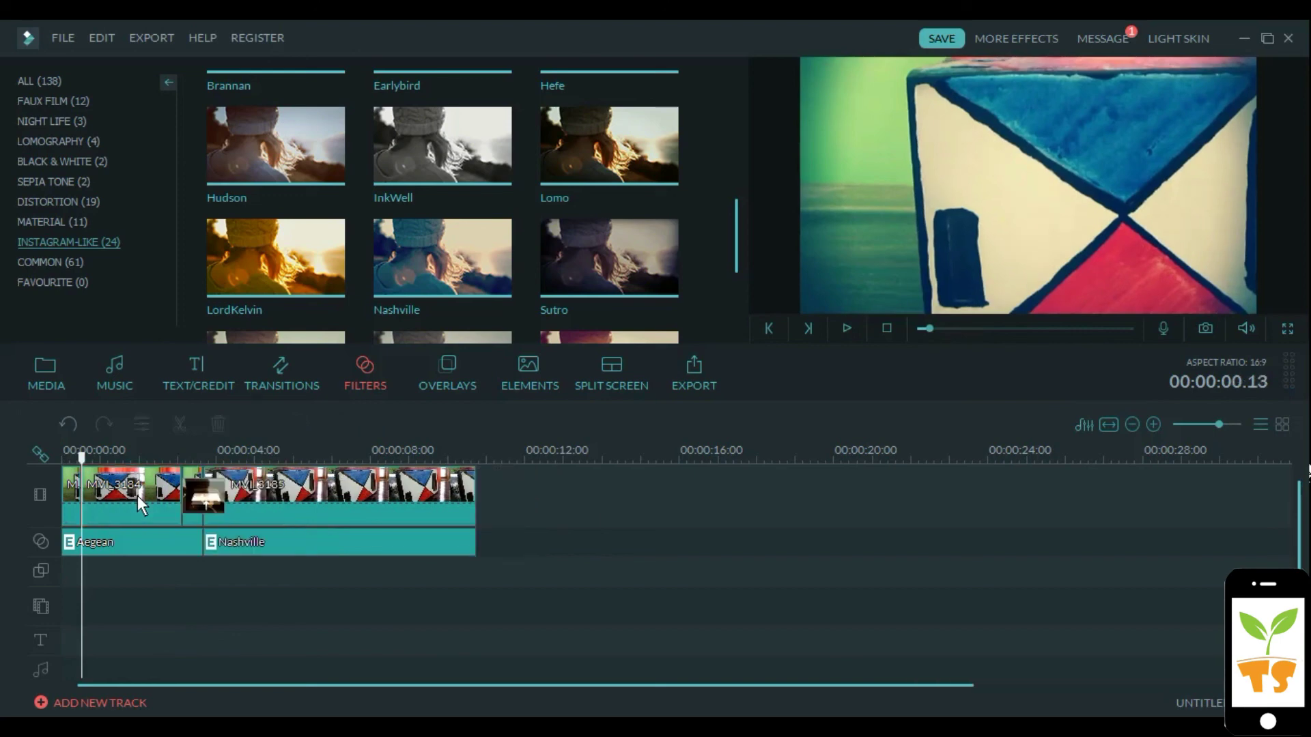
left_click(175, 553)
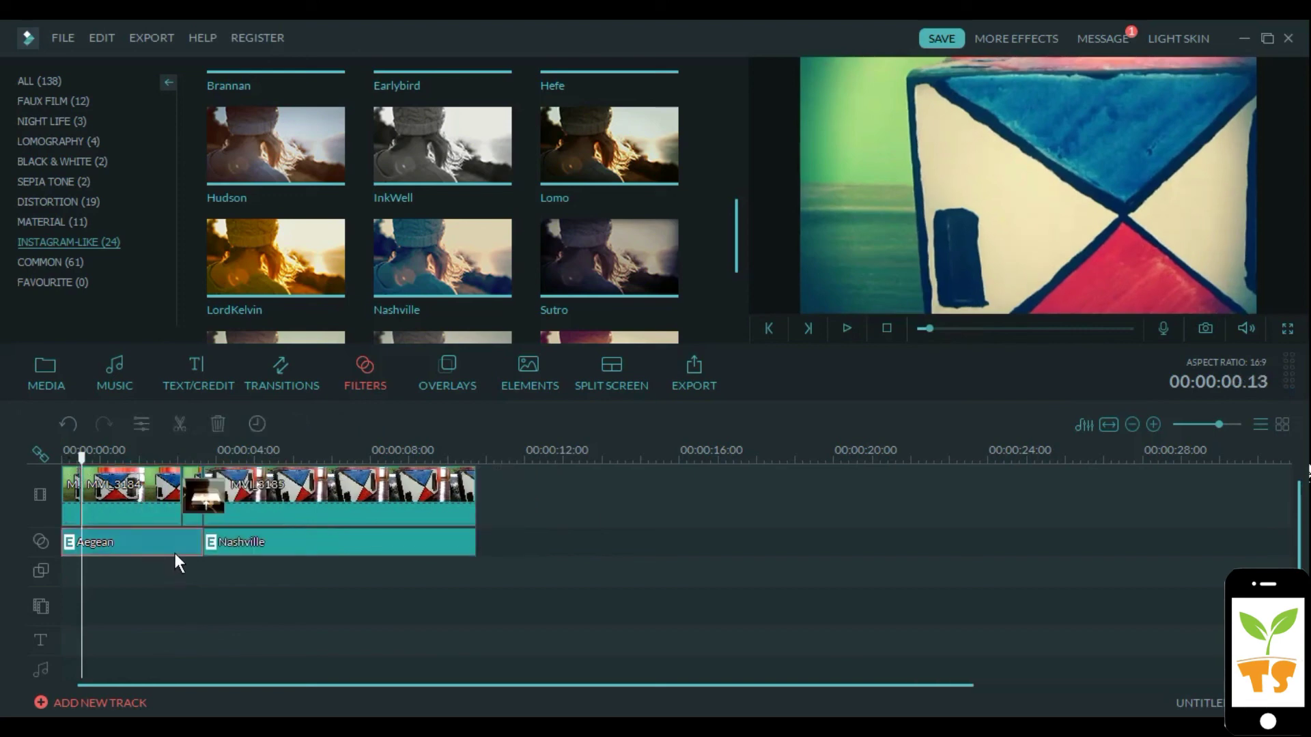
left_click(62, 452)
key("space")
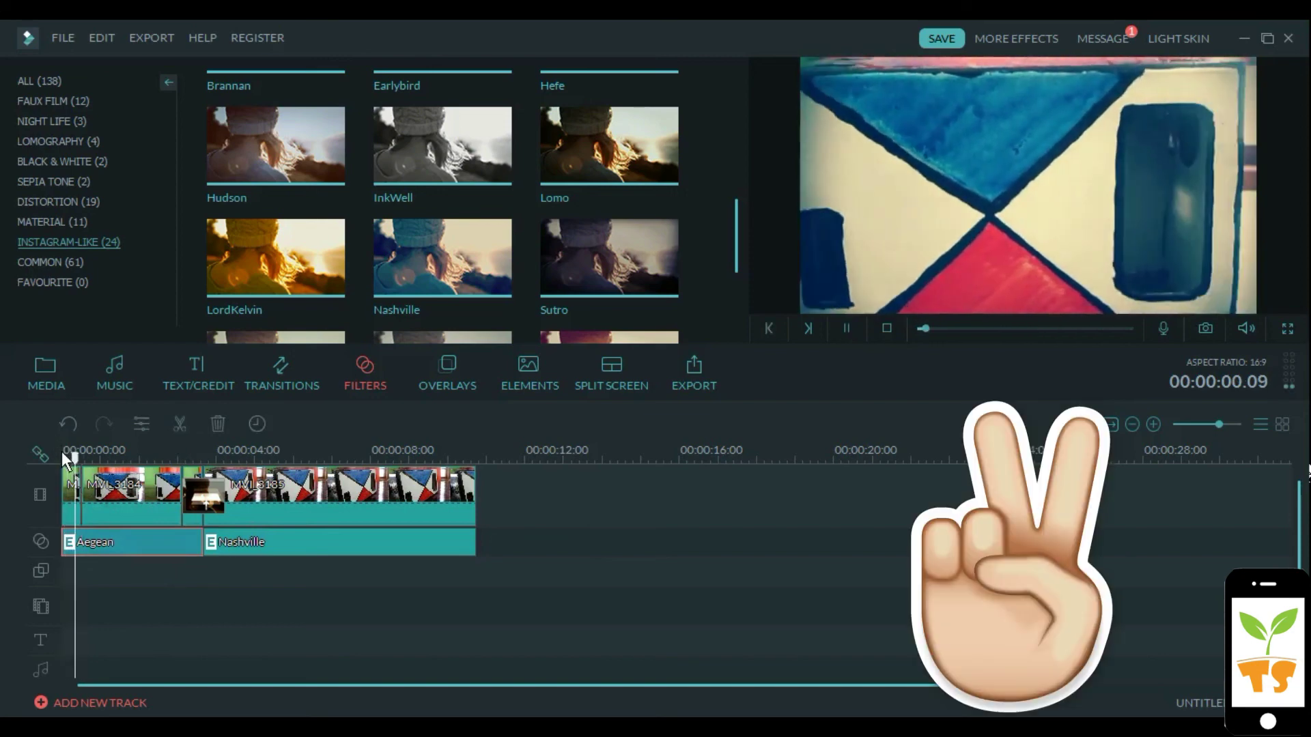